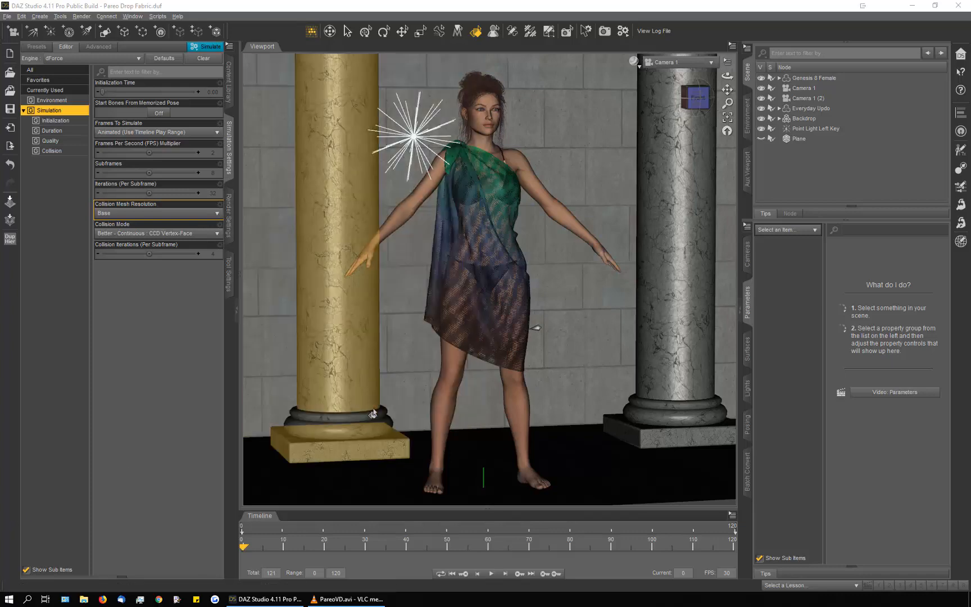
Switch to VLC media player, replay the PareoVD.avi animation from near its start and close the player.
left_click(349, 599)
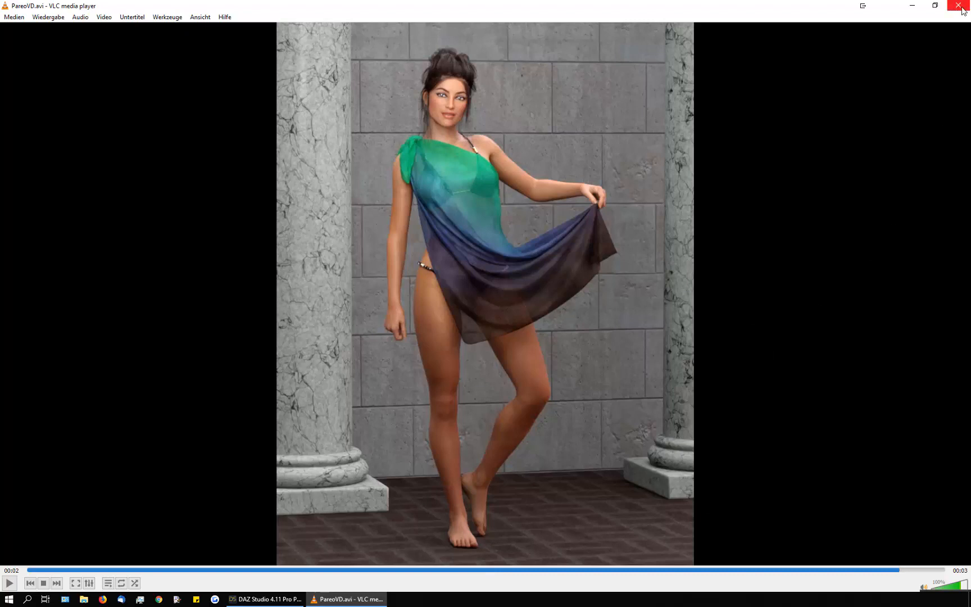
left_click_drag(900, 569, 59, 570)
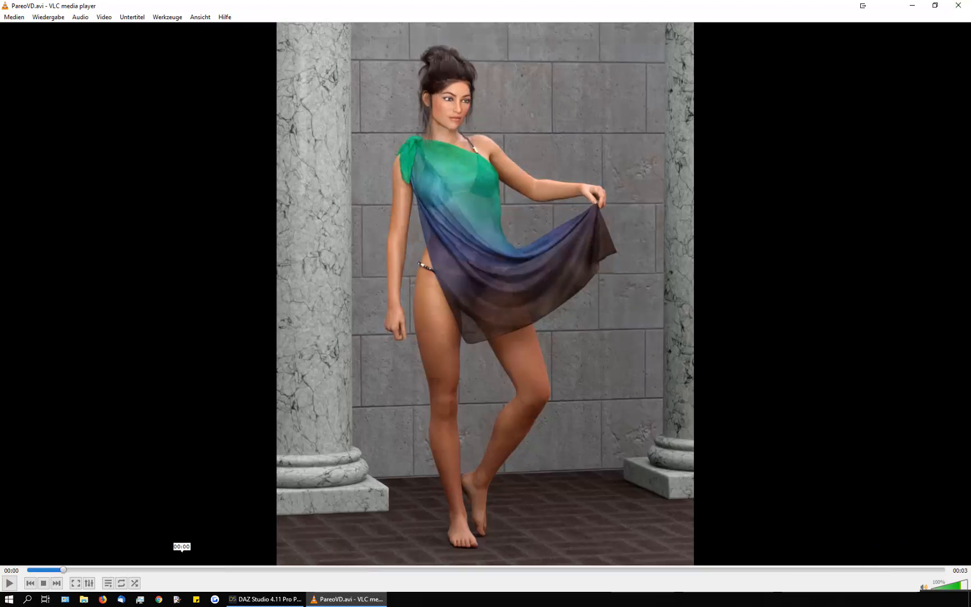
left_click(10, 584)
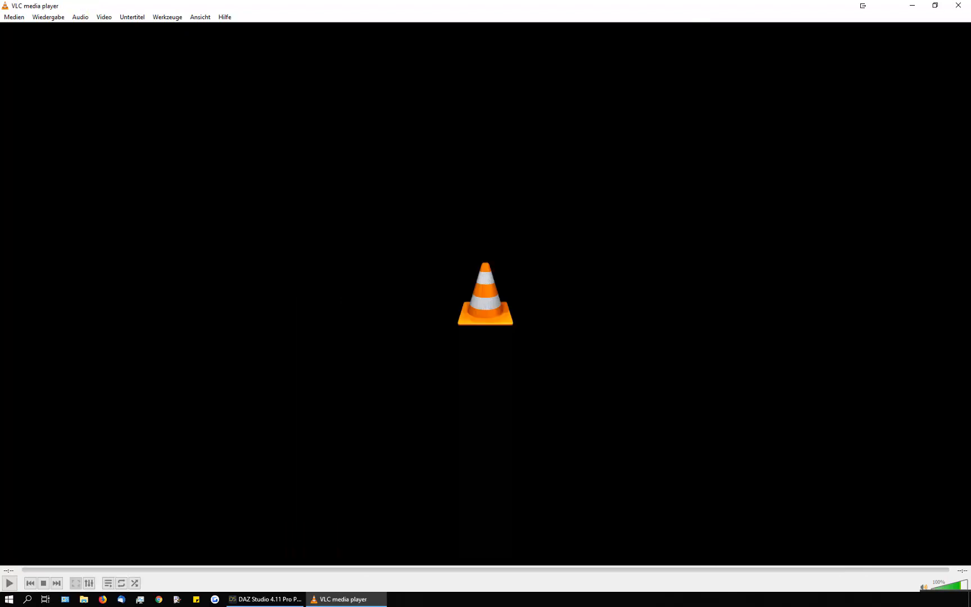
left_click(959, 5)
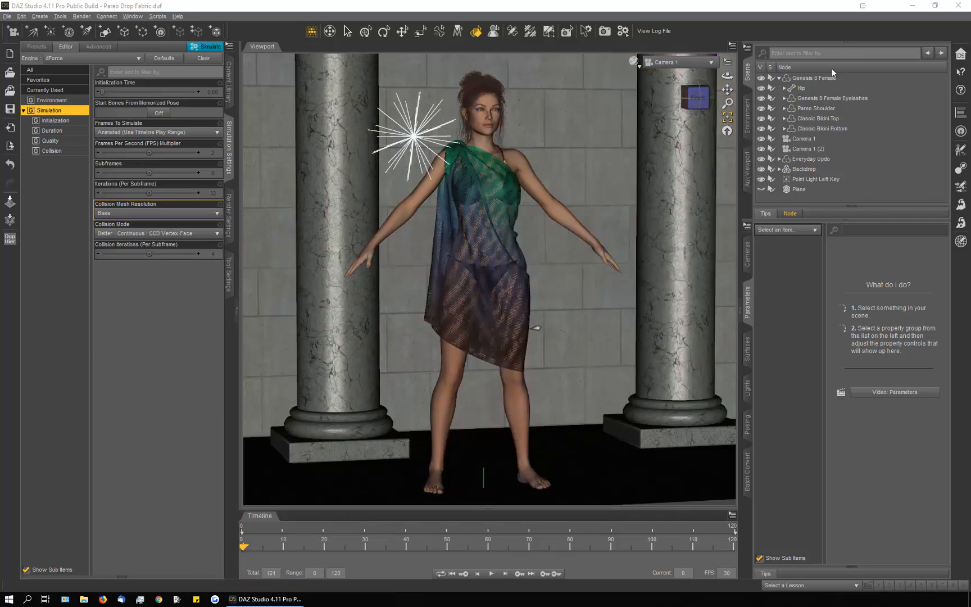
Review the Genesis 8 Female's pose keyframes across the timeline from frame 0 through 30, 51 and 90 to 120, and return to frame 0.
left_click(811, 78)
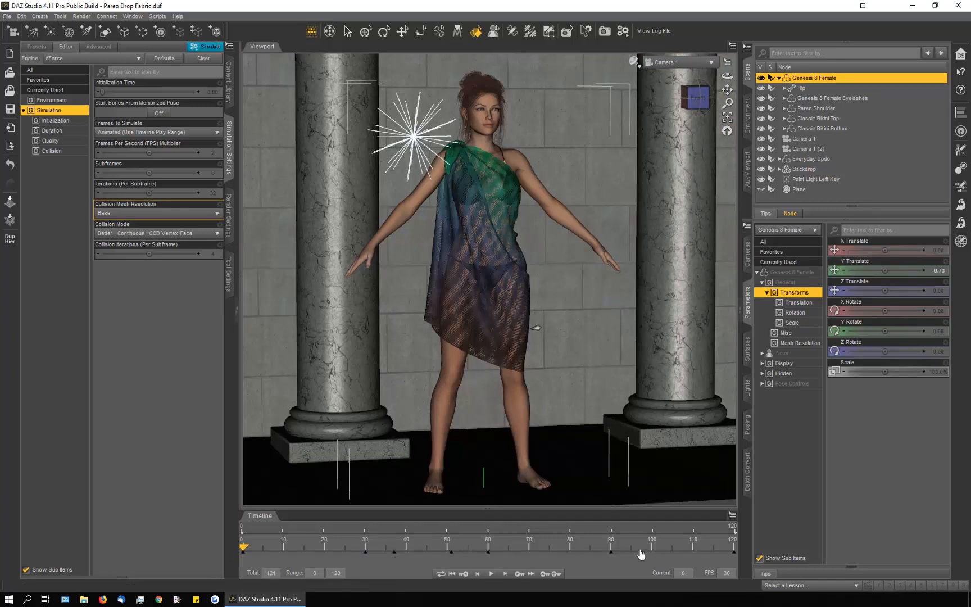
left_click(245, 550)
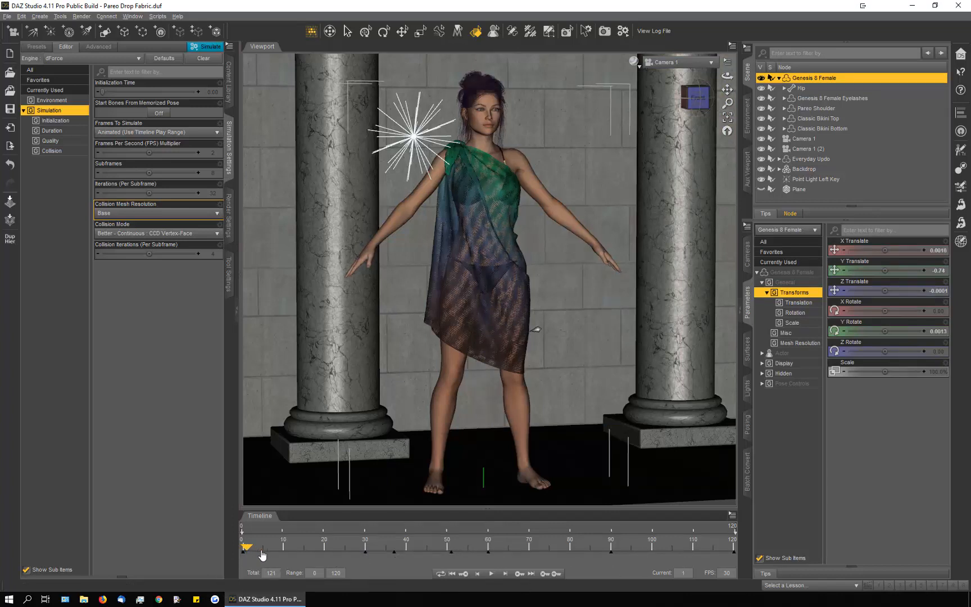
left_click(245, 552)
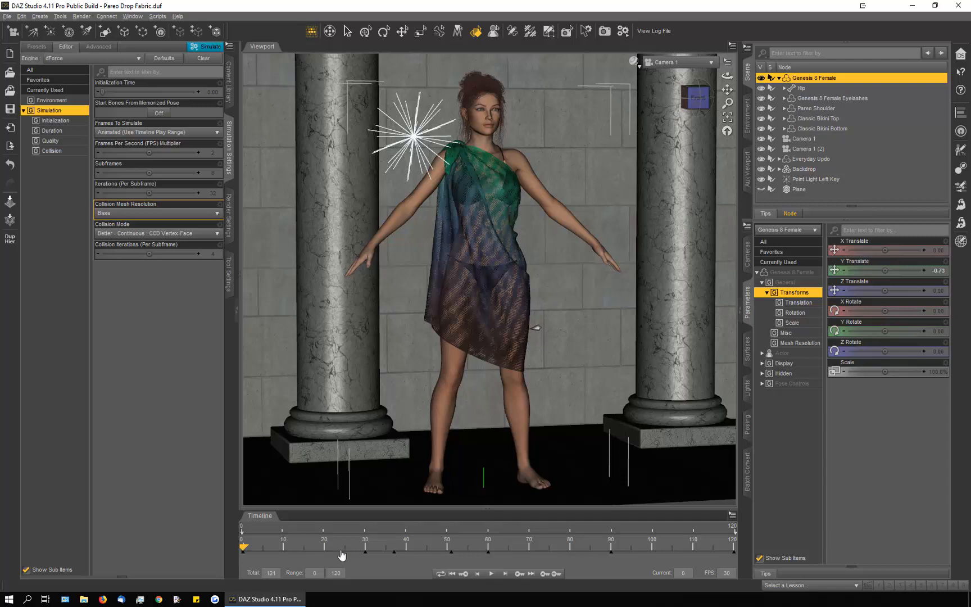
left_click_drag(243, 551, 365, 556)
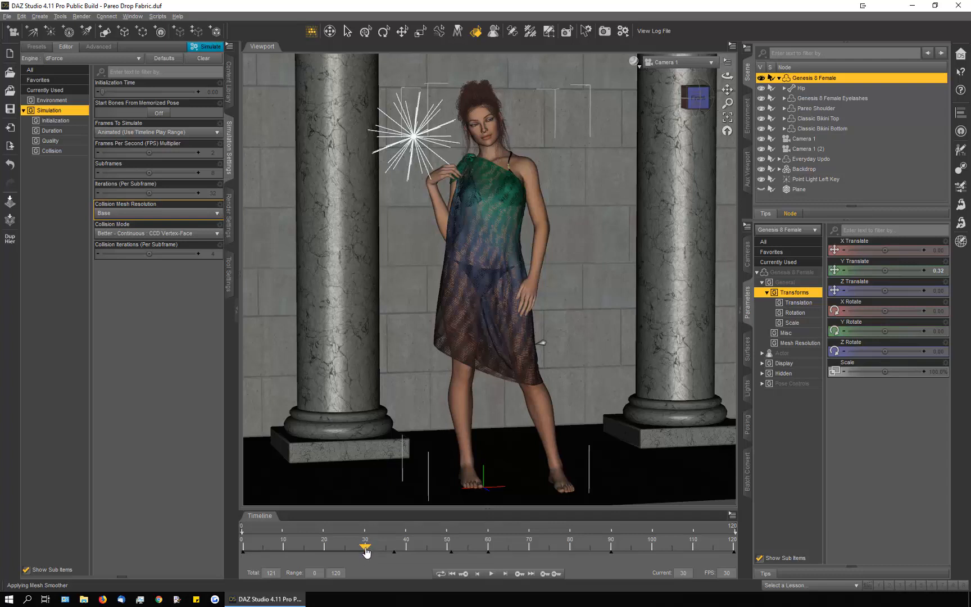
left_click_drag(365, 553, 450, 564)
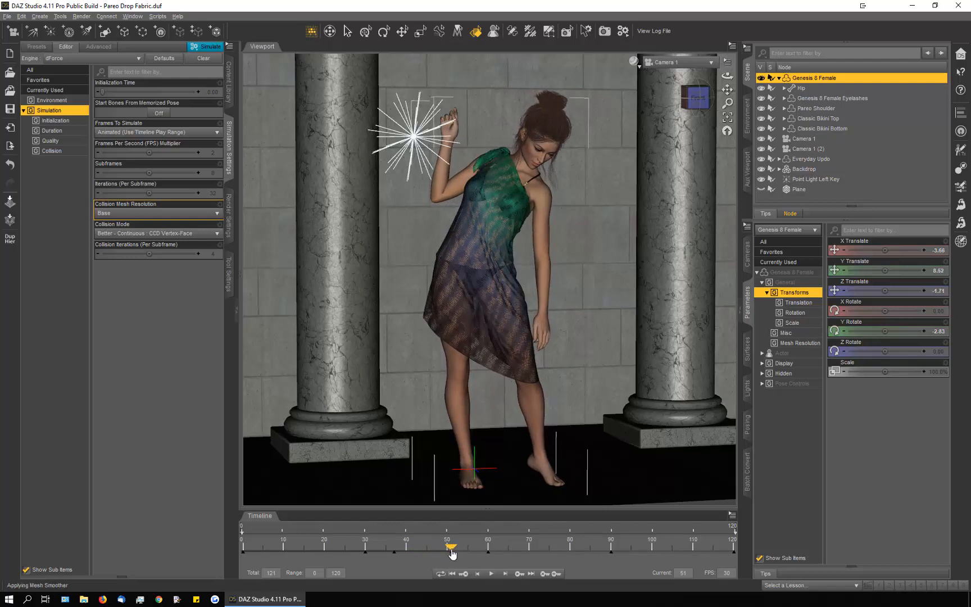
left_click_drag(453, 553, 607, 571)
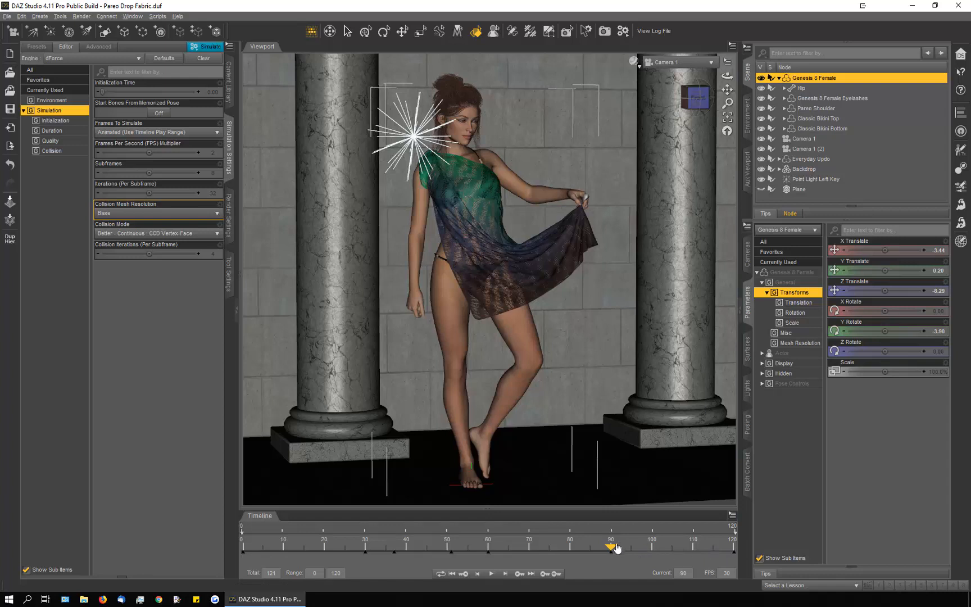
left_click_drag(612, 550, 751, 562)
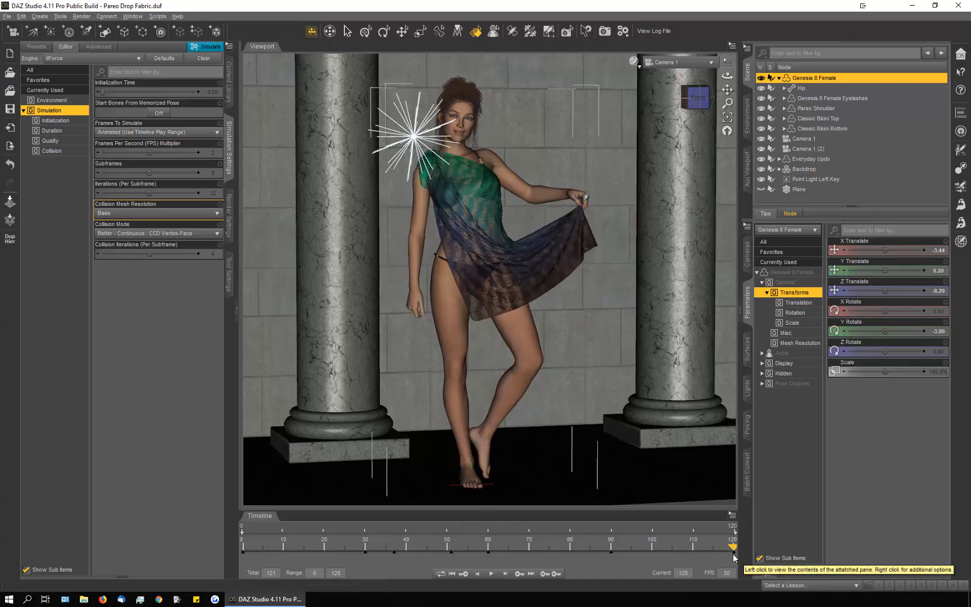
left_click_drag(733, 552, 615, 556)
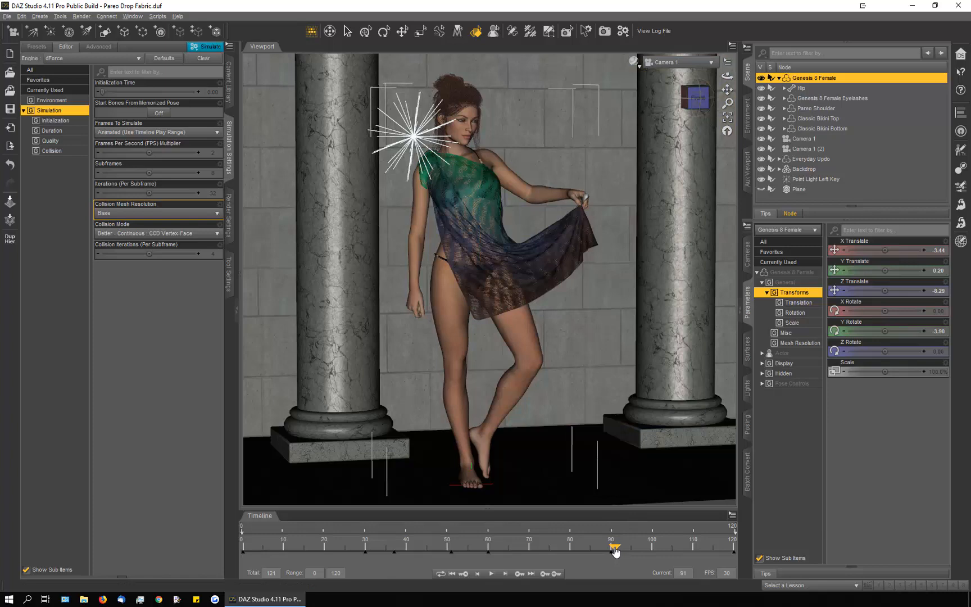
left_click_drag(615, 553, 656, 554)
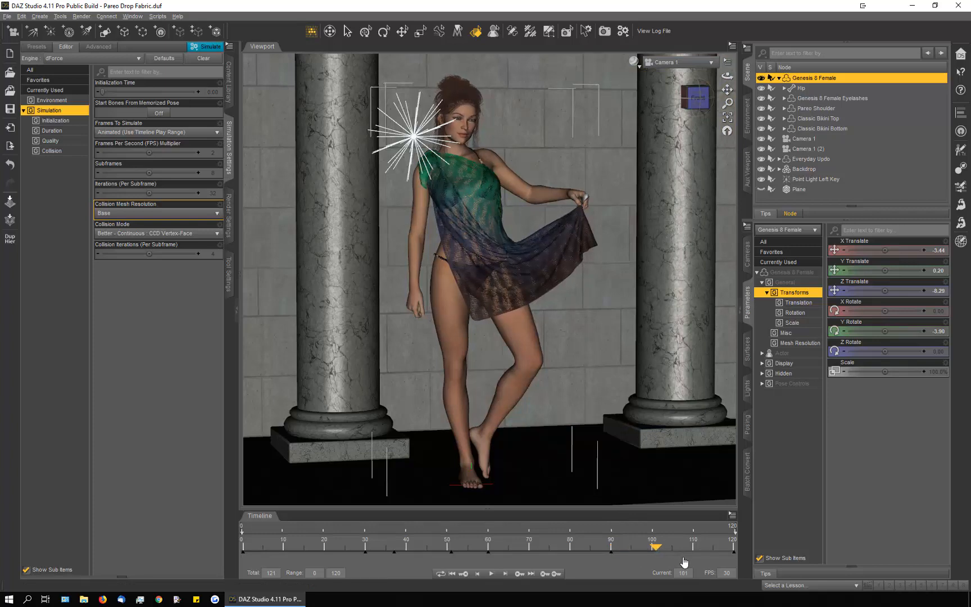
left_click(732, 561)
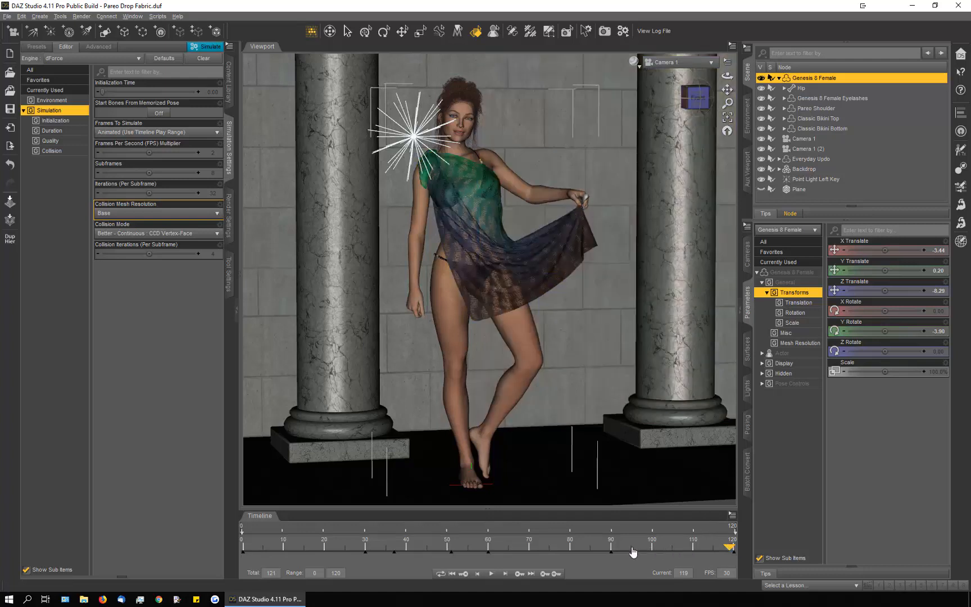
left_click(238, 550)
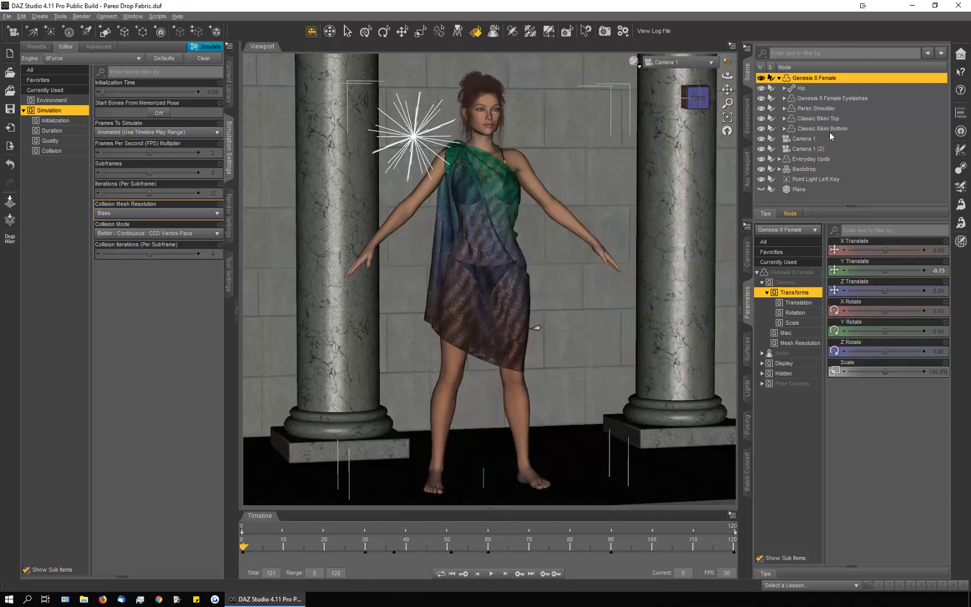
Duplicate the Pareo Shoulder node.
left_click(830, 109)
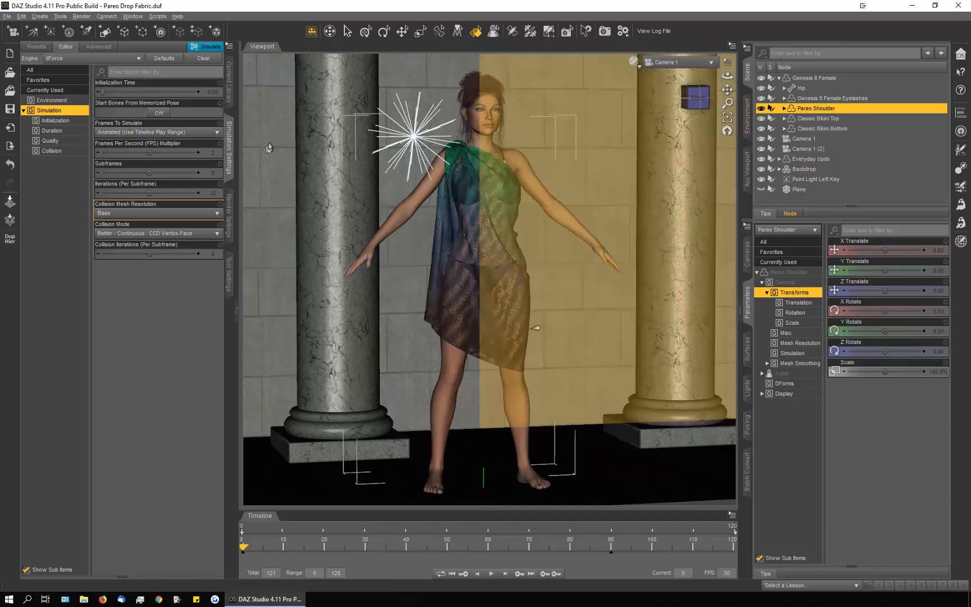
left_click(21, 16)
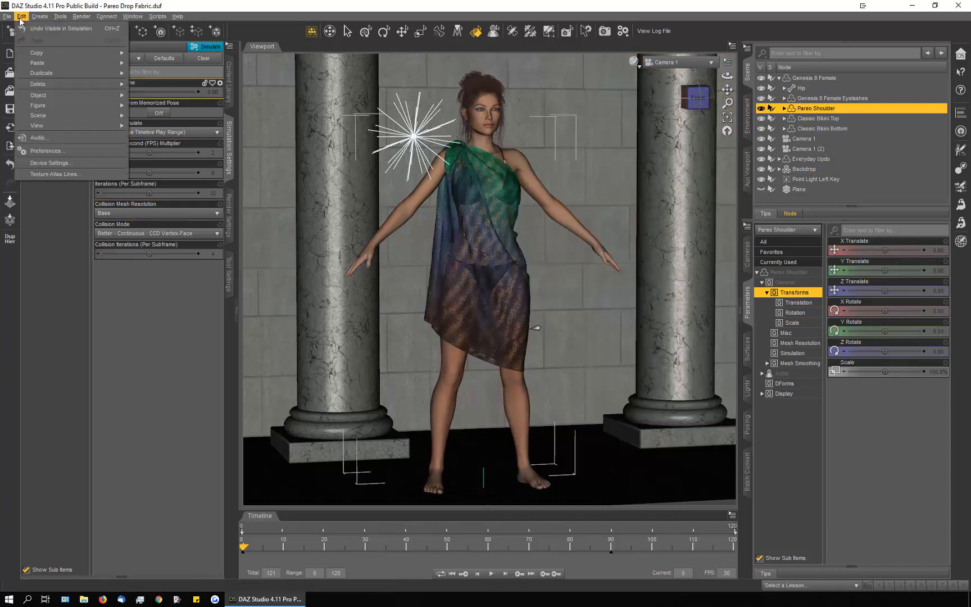
mouse_move(52, 73)
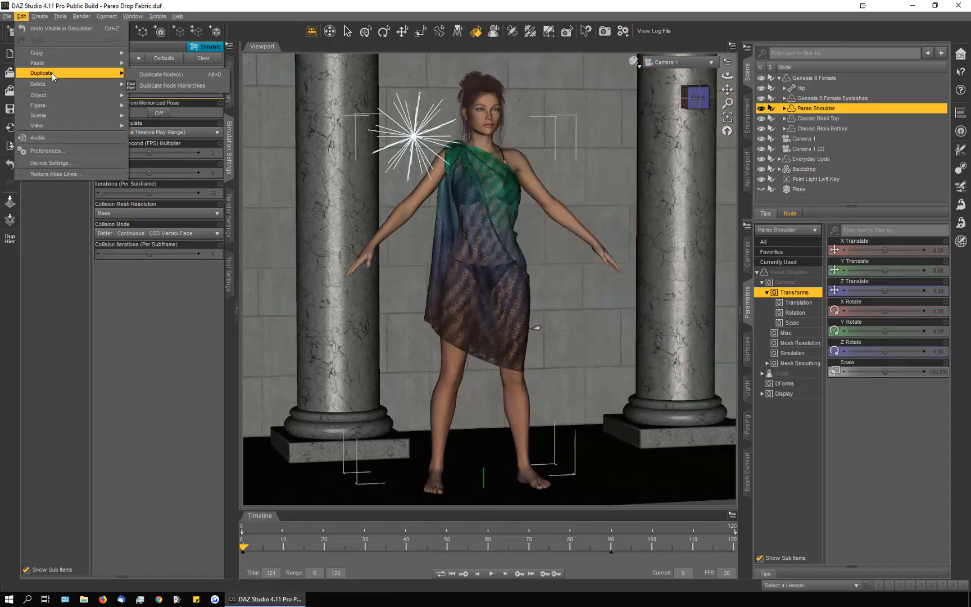
left_click(171, 75)
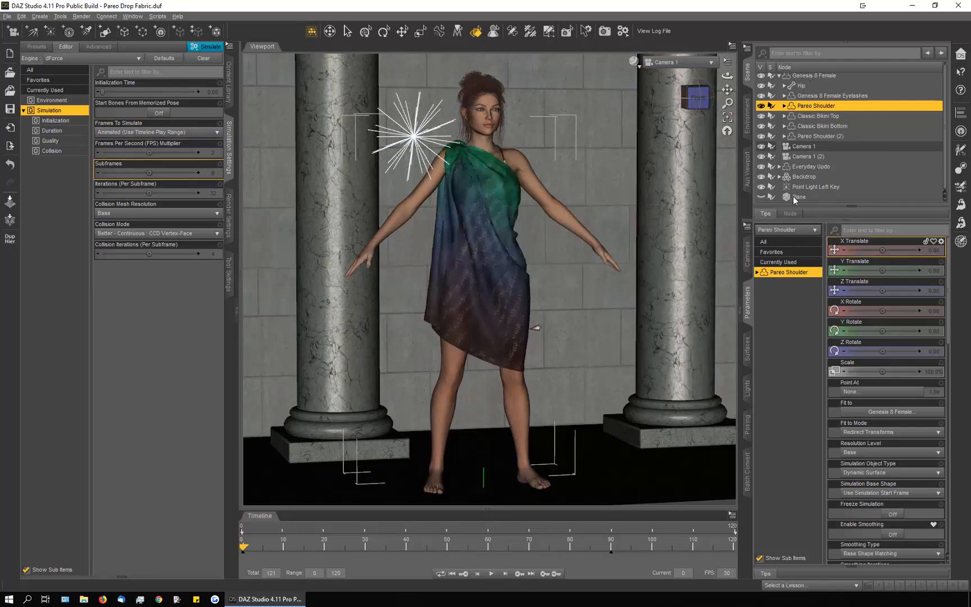
Compare the currently used parameters of Pareo Shoulder and its duplicate, Pareo Shoulder (2).
left_click(773, 263)
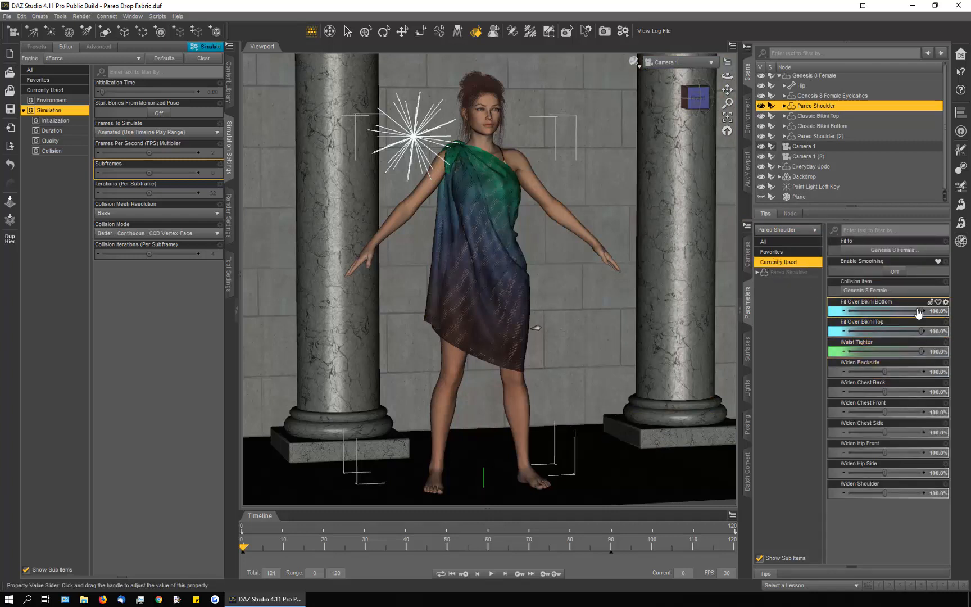
left_click(813, 136)
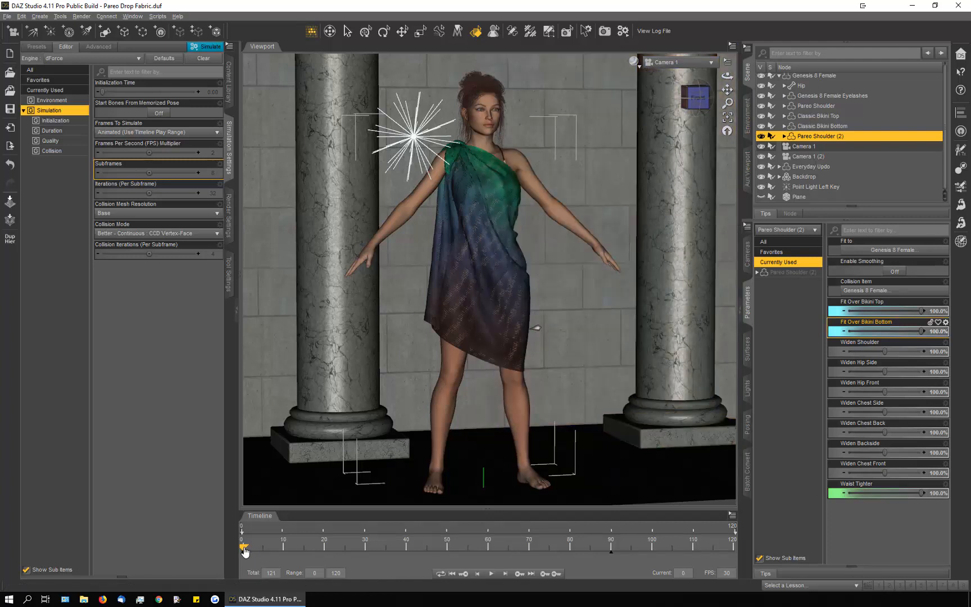
left_click(810, 106)
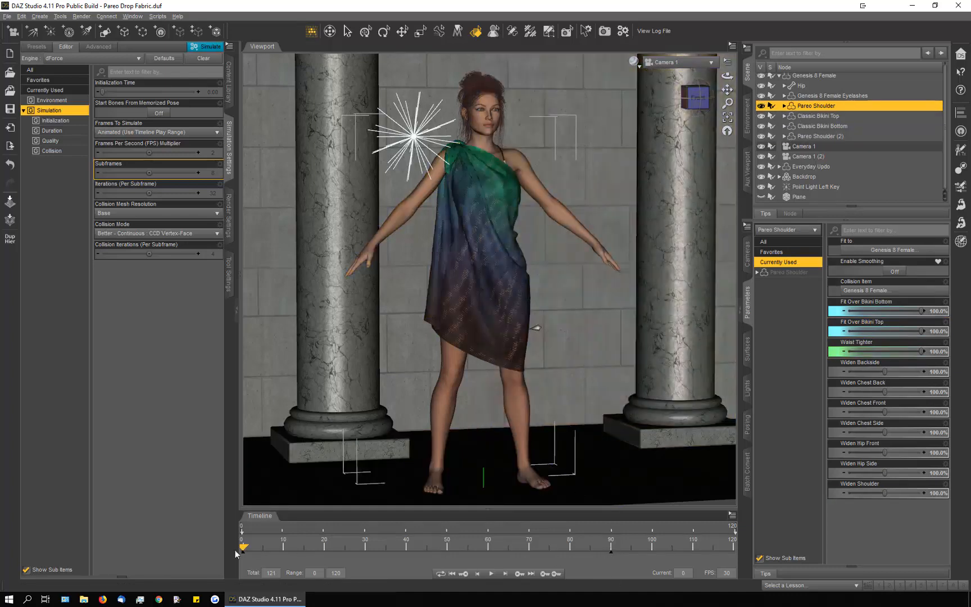
Set the original Pareo Shoulder's Scale to 0% at frame 91.
left_click_drag(244, 550, 614, 556)
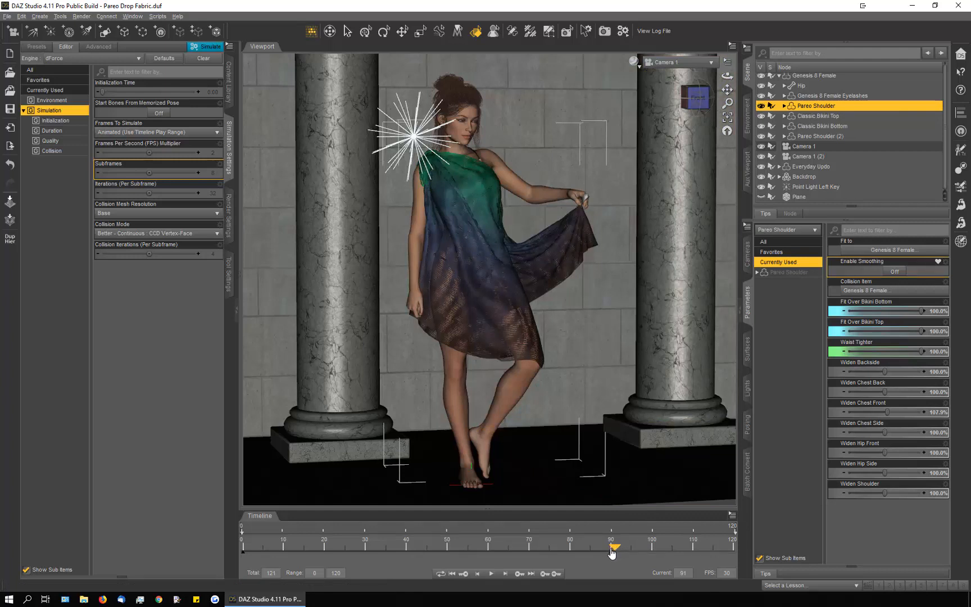
left_click_drag(611, 554, 610, 554)
left_click_drag(611, 557, 612, 555)
double_click(794, 108)
left_click(780, 272)
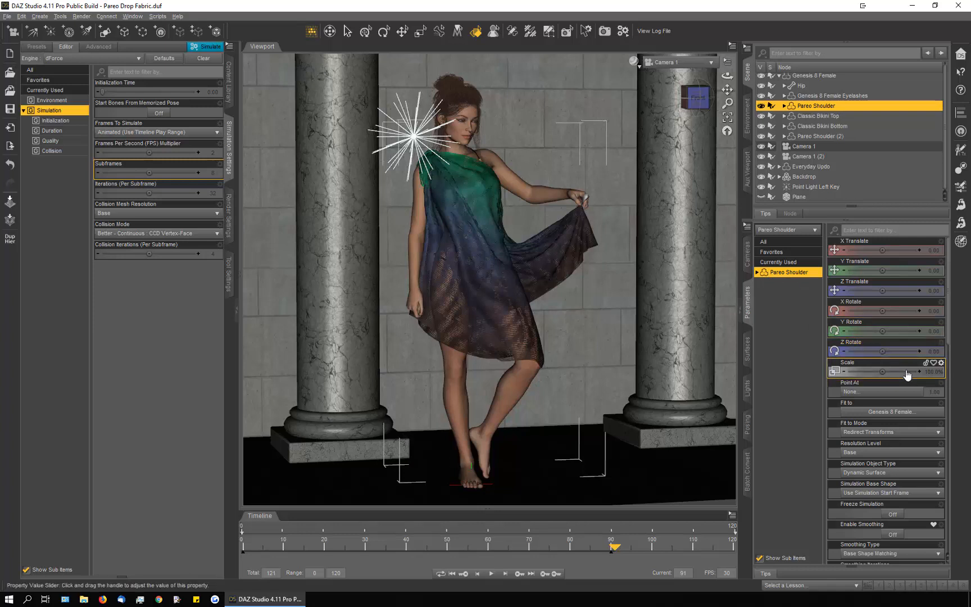
left_click(935, 371)
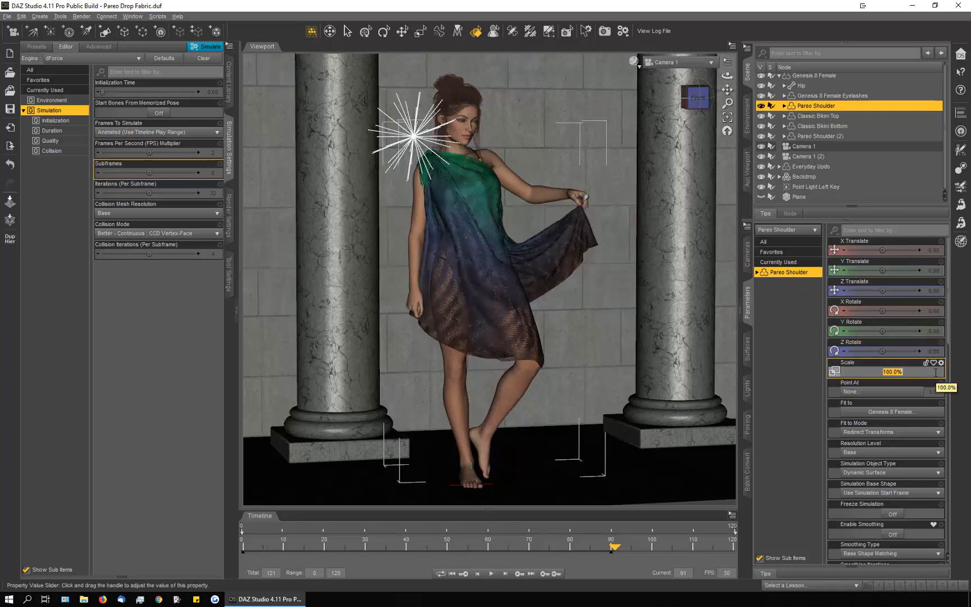
type("0")
key("Return")
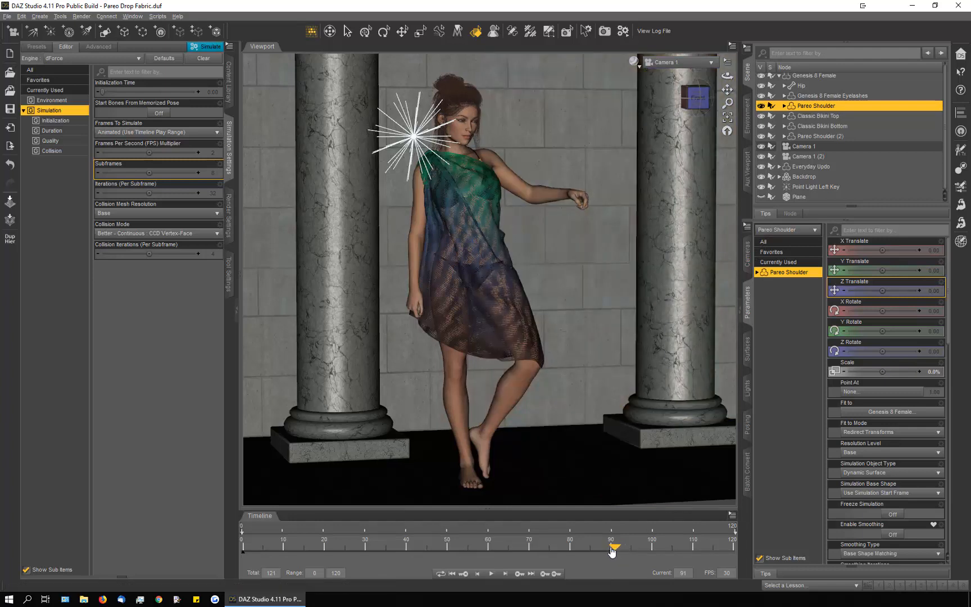
Hide Pareo Shoulder (2) and set the original Pareo Shoulder's Scale to 100% at frame 90.
left_click_drag(614, 552, 611, 552)
left_click(762, 136)
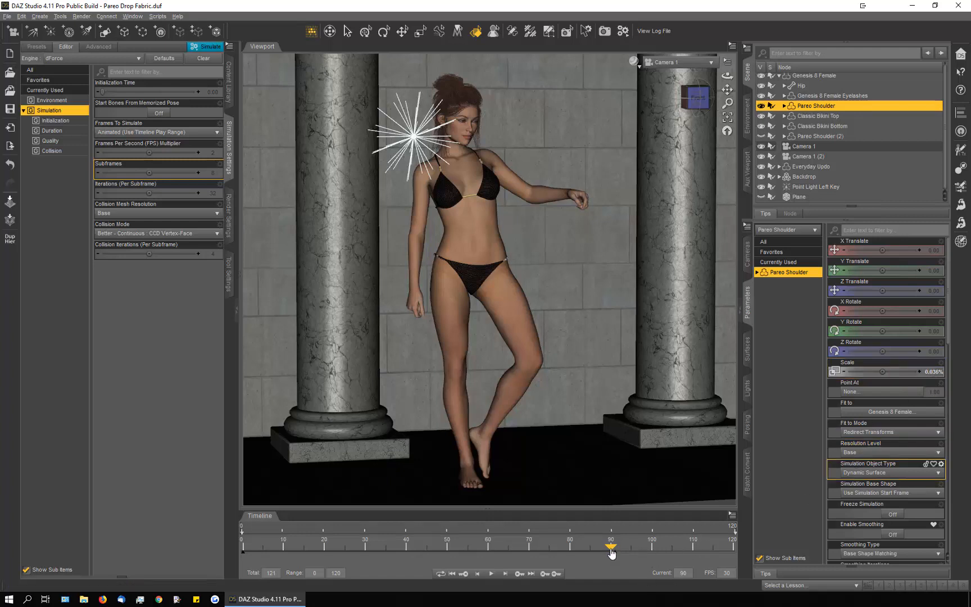
left_click_drag(364, 547, 175, 563)
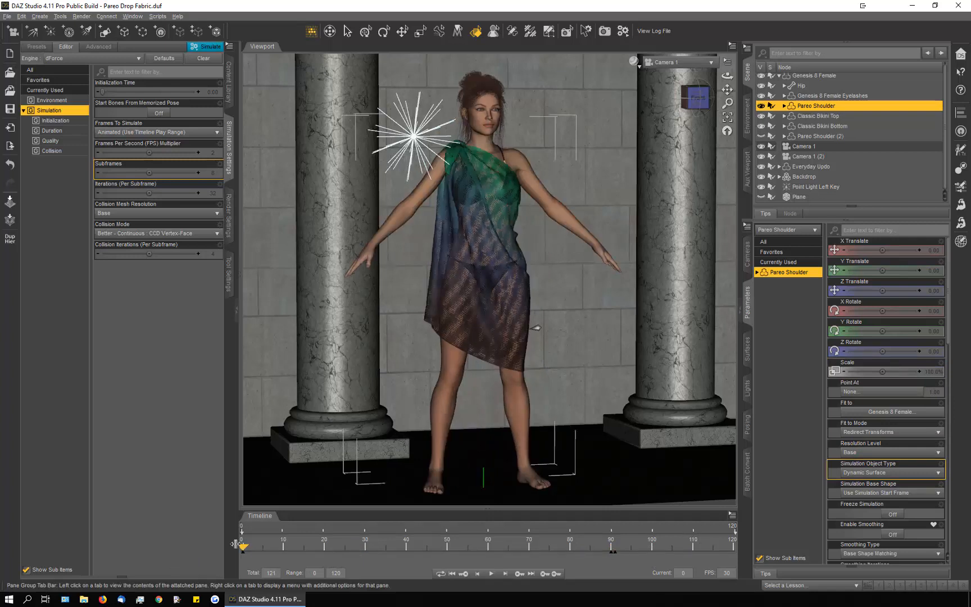
left_click(610, 562)
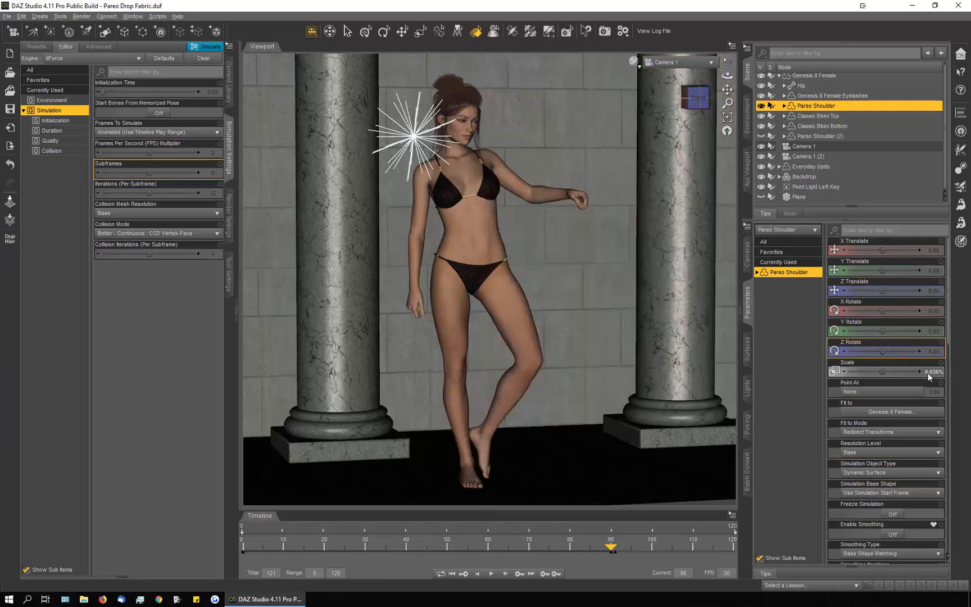
left_click(928, 372)
type("100")
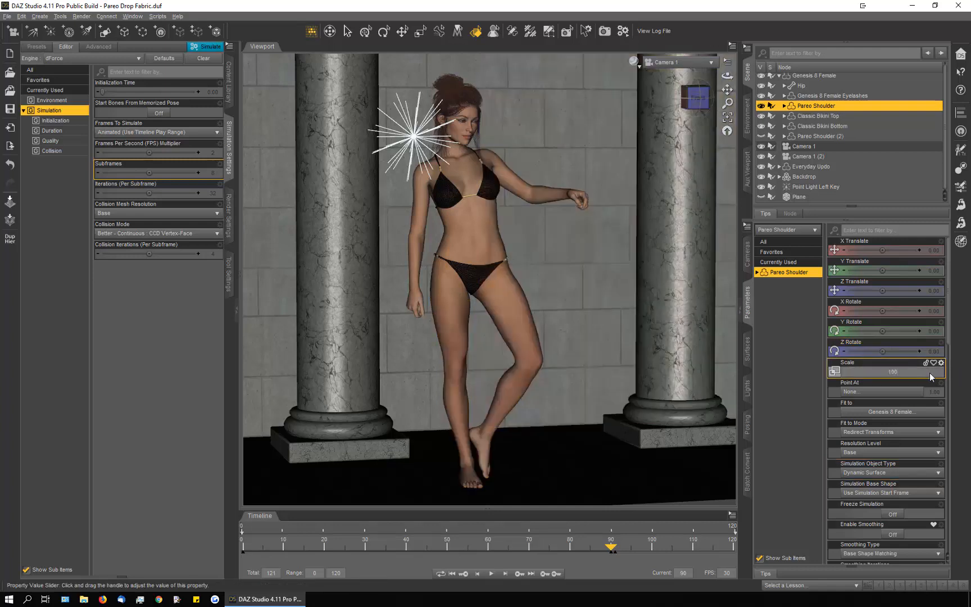
key("Return")
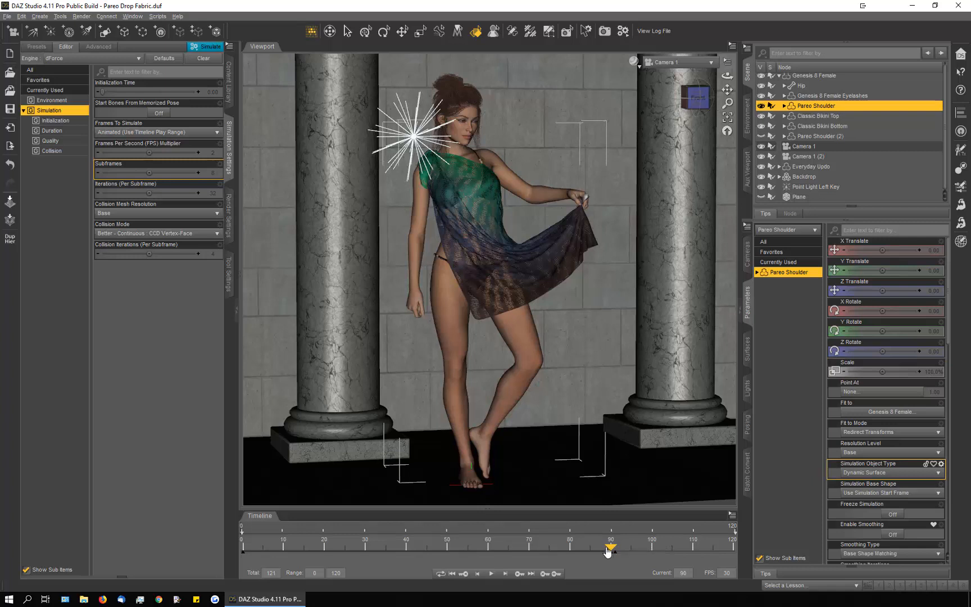
Check the original Pareo Shoulder's scale at frames 0, 91 and 82 of the timeline.
left_click_drag(610, 552, 235, 555)
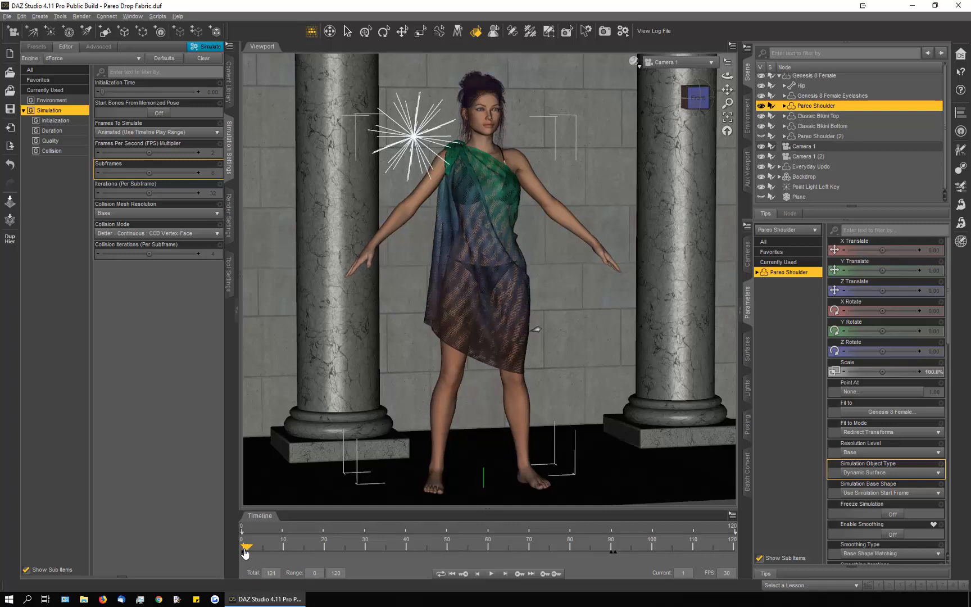
mouse_move(245, 553)
left_mouse_down()
mouse_move(282, 556)
mouse_move(244, 553)
left_mouse_up()
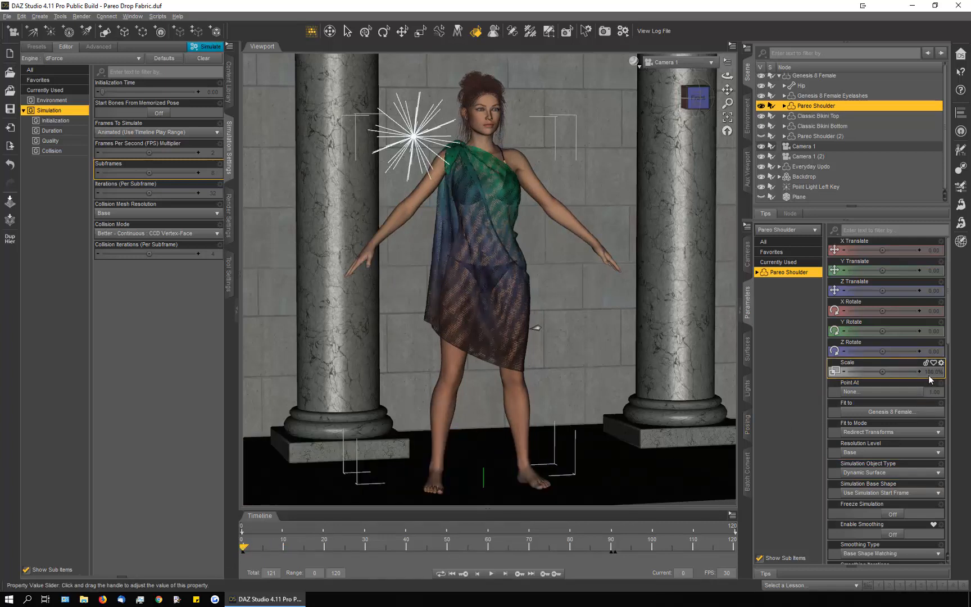
left_click(614, 548)
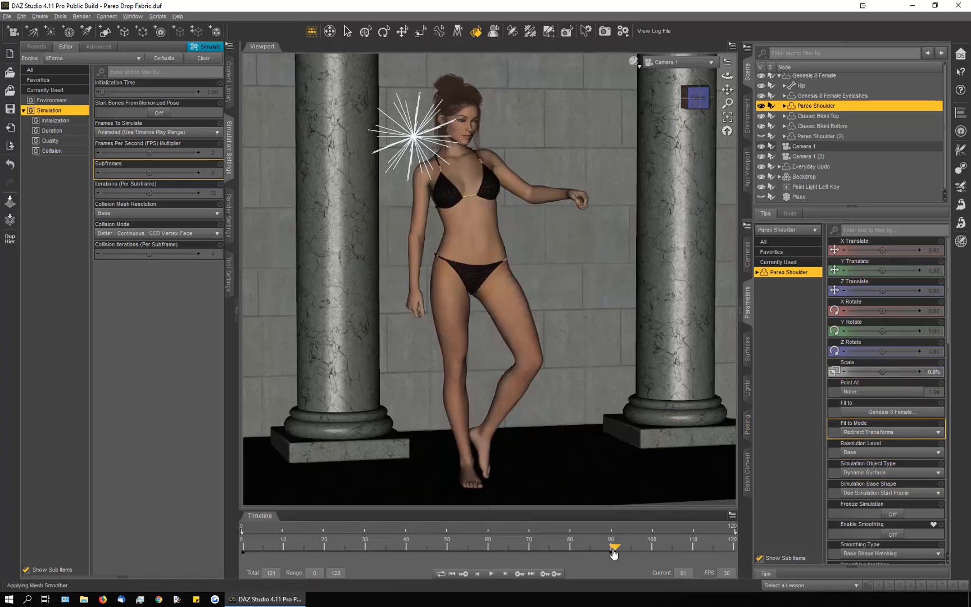
left_click_drag(614, 548, 578, 549)
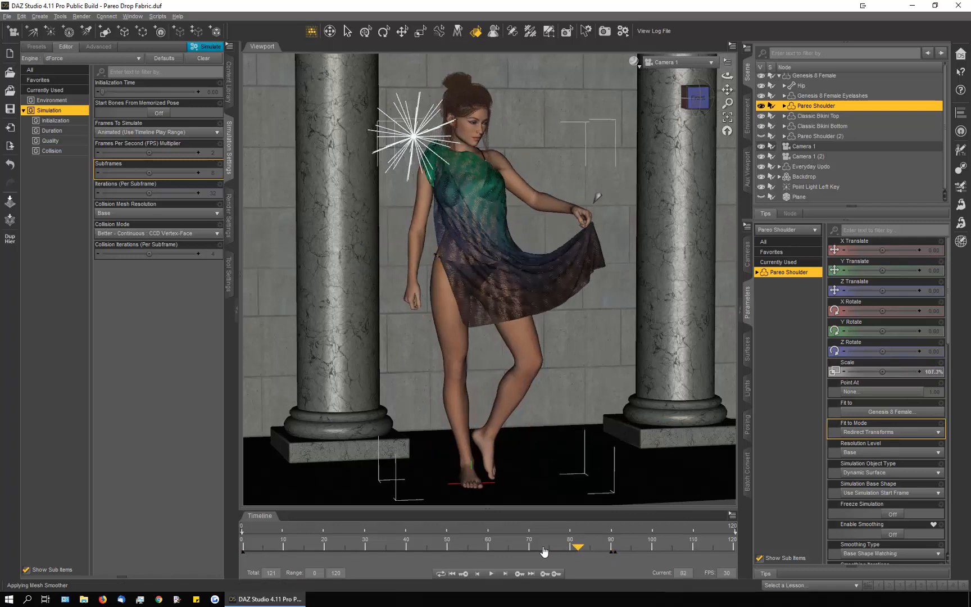
Enable Use Limits on the original Pareo Shoulder's Scale parameter with a maximum of 100%.
left_click(502, 550)
left_click(444, 549)
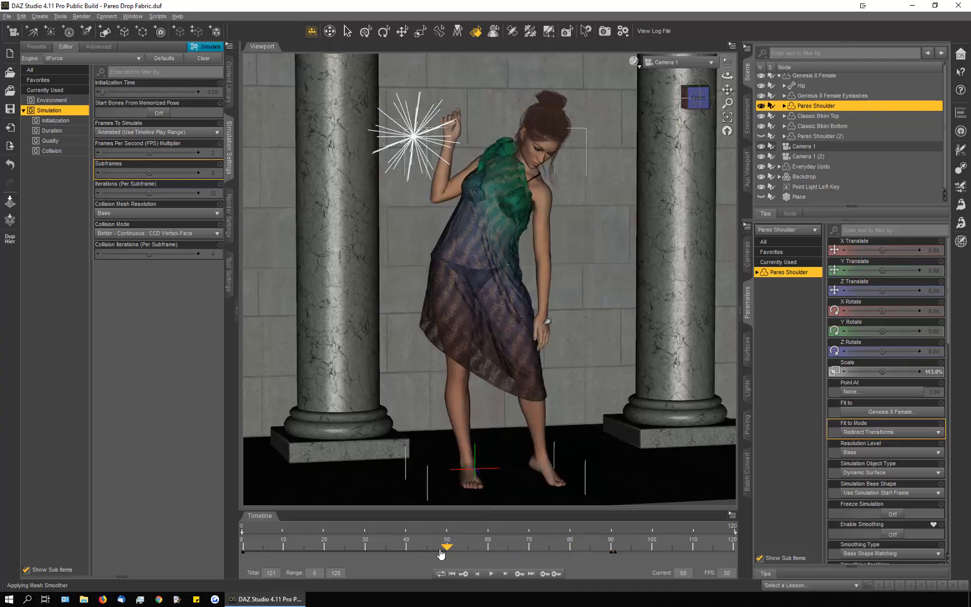
left_click(351, 549)
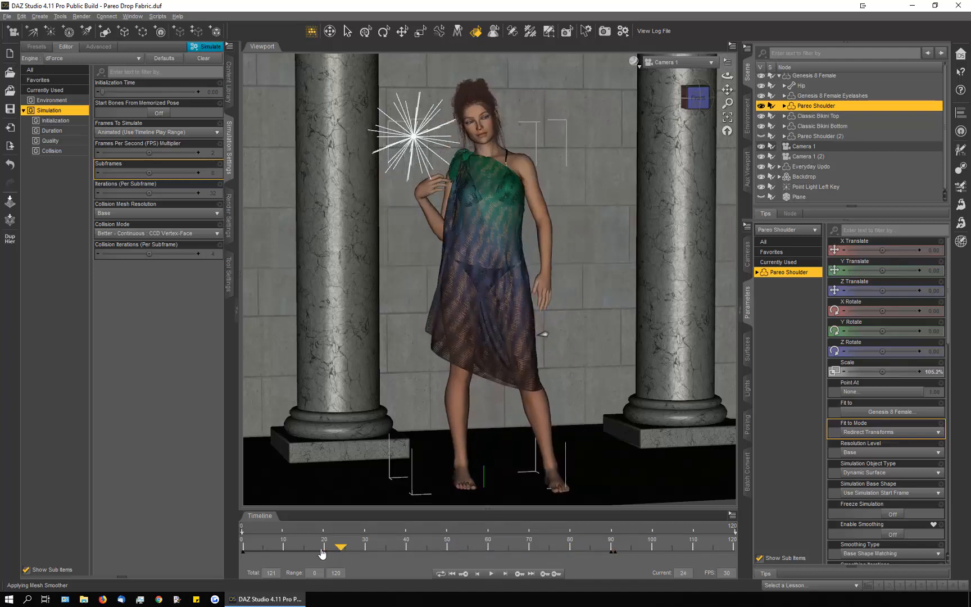
left_click(317, 549)
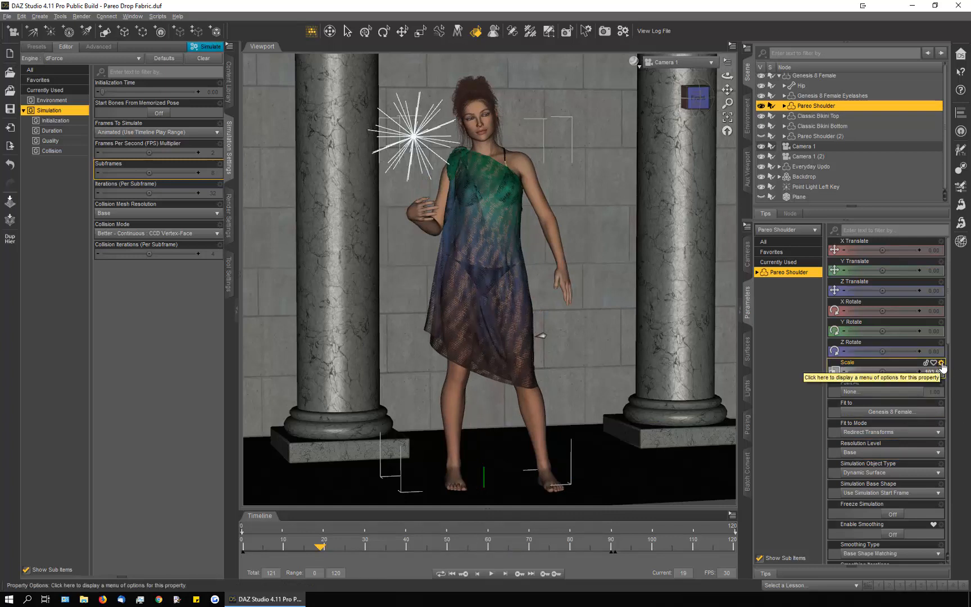
left_click(942, 367)
left_click(910, 375)
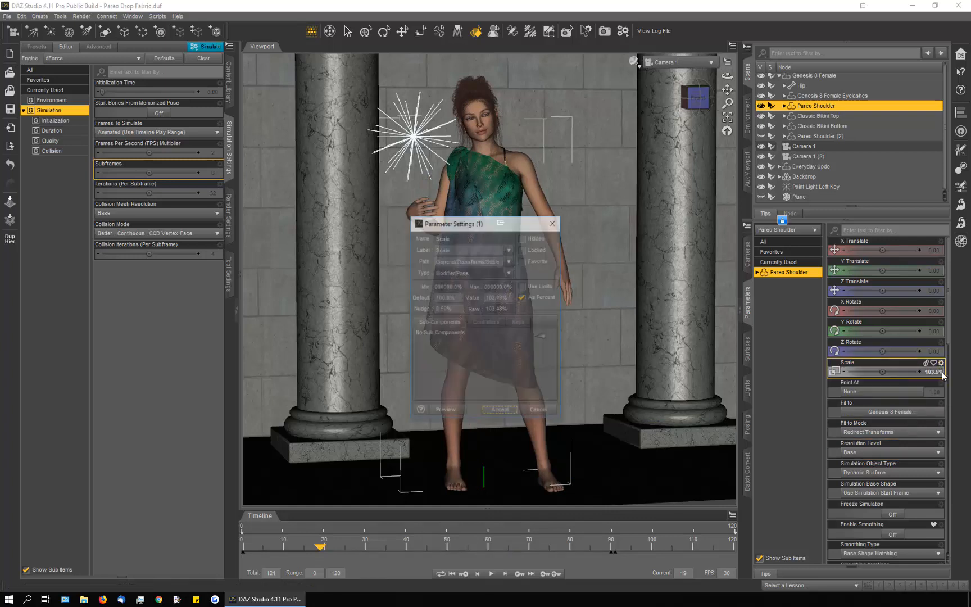
left_click(521, 286)
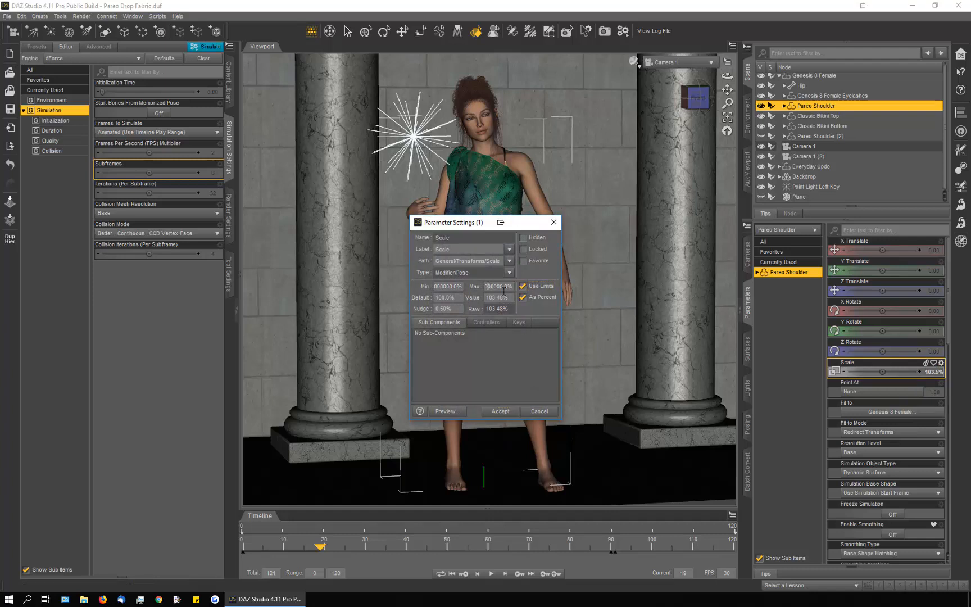
left_click(485, 285)
type("10")
left_click(522, 298)
key("Return")
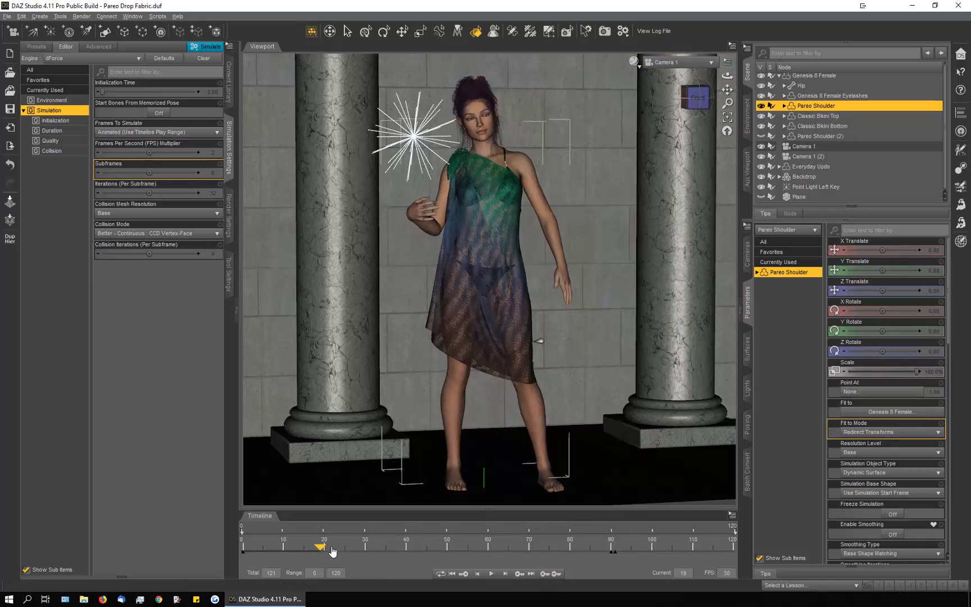
Check the original Pareo Shoulder's scale across the timeline, including frames 21, 89, 38, 0, 90 and 91.
left_click_drag(320, 548, 329, 547)
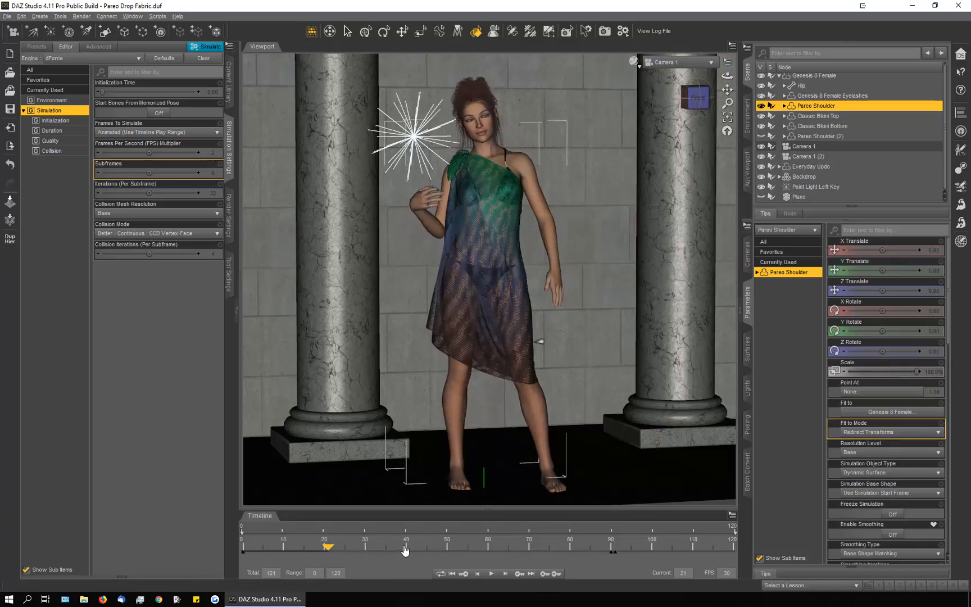
left_click(508, 548)
left_click_drag(508, 549, 611, 549)
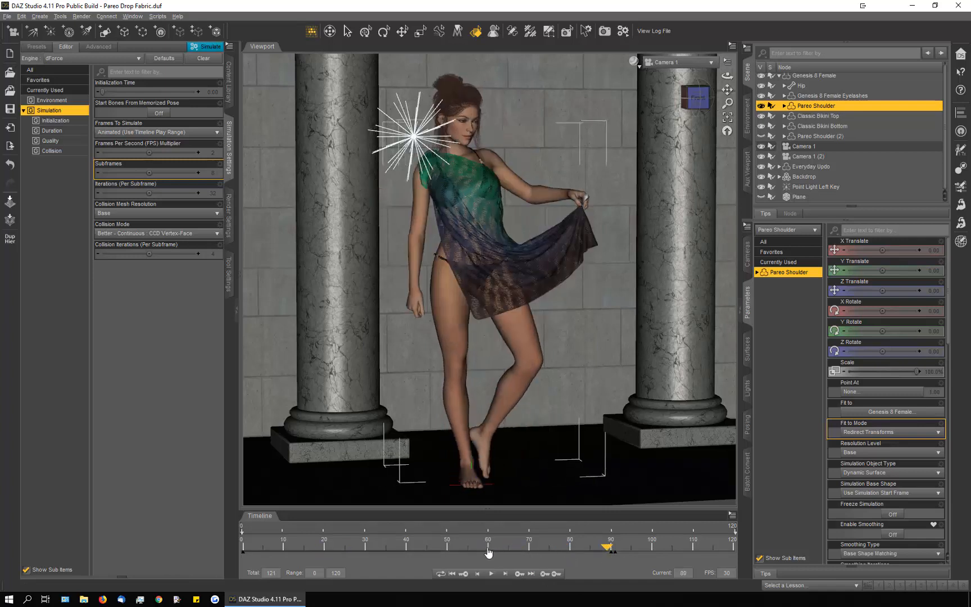
left_click(400, 546)
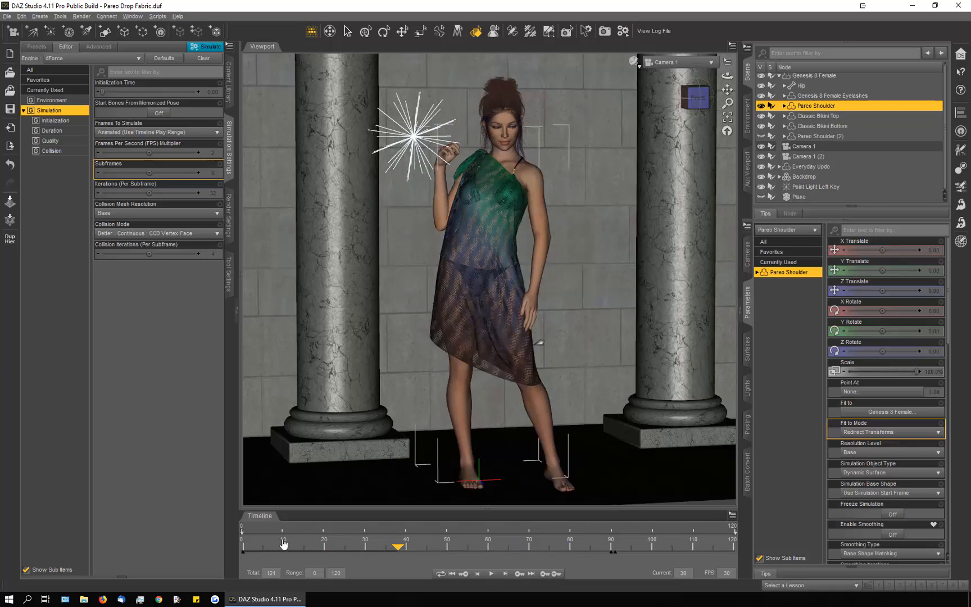
left_click(246, 545)
left_click(610, 556)
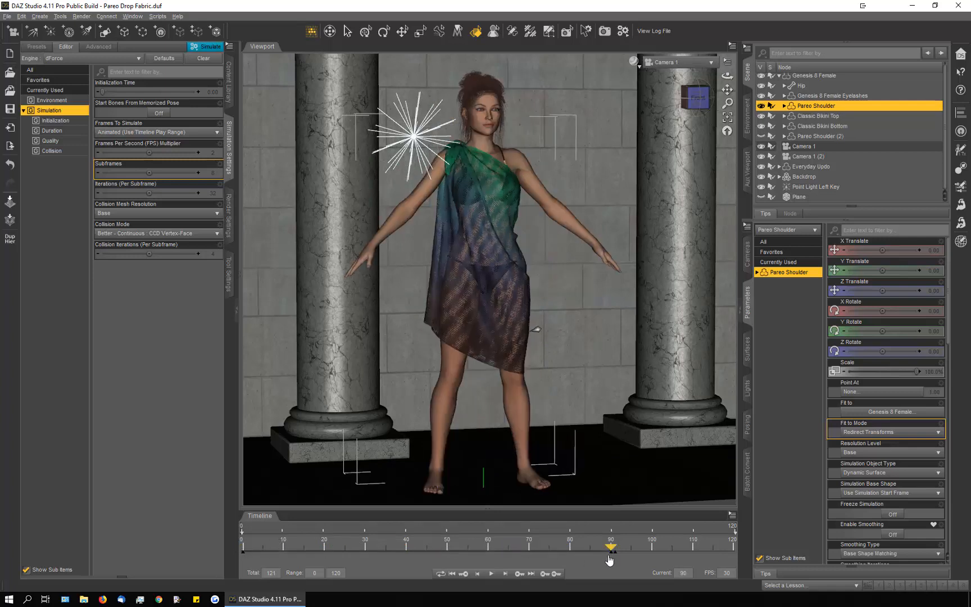
left_click(612, 560)
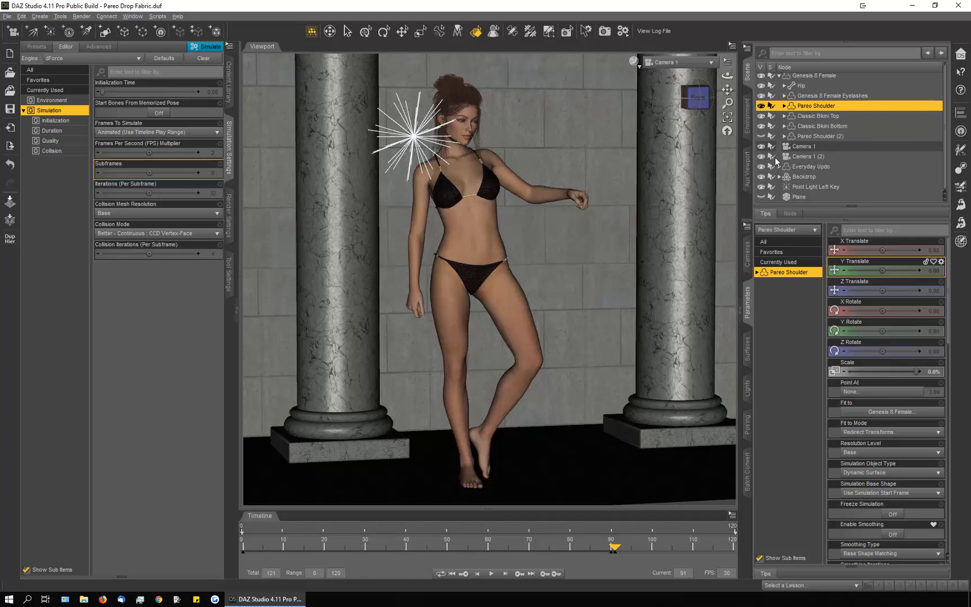
Make Pareo Shoulder (2) visible and set its Scale to 0% at frame 90.
left_click(760, 136)
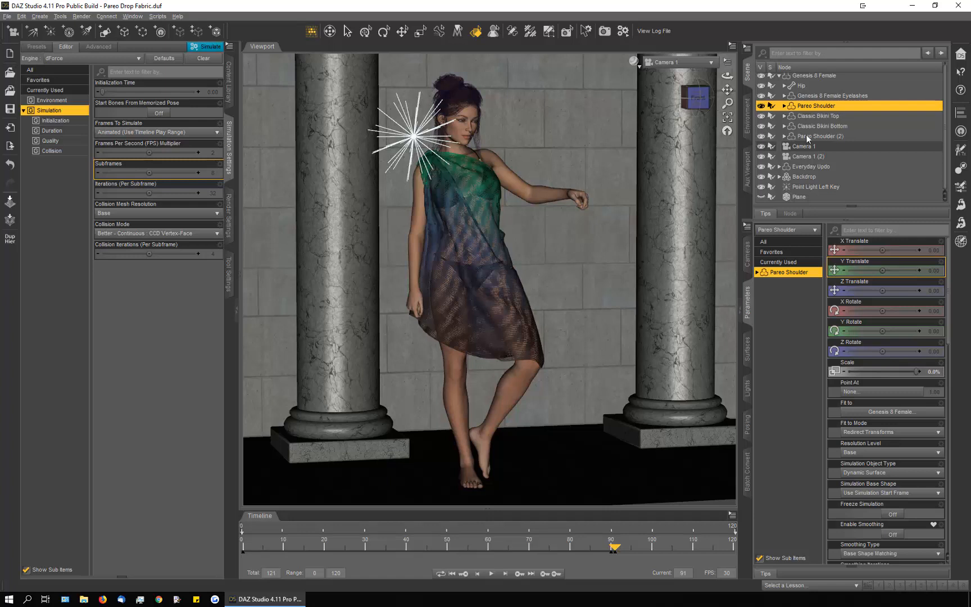
left_click(807, 136)
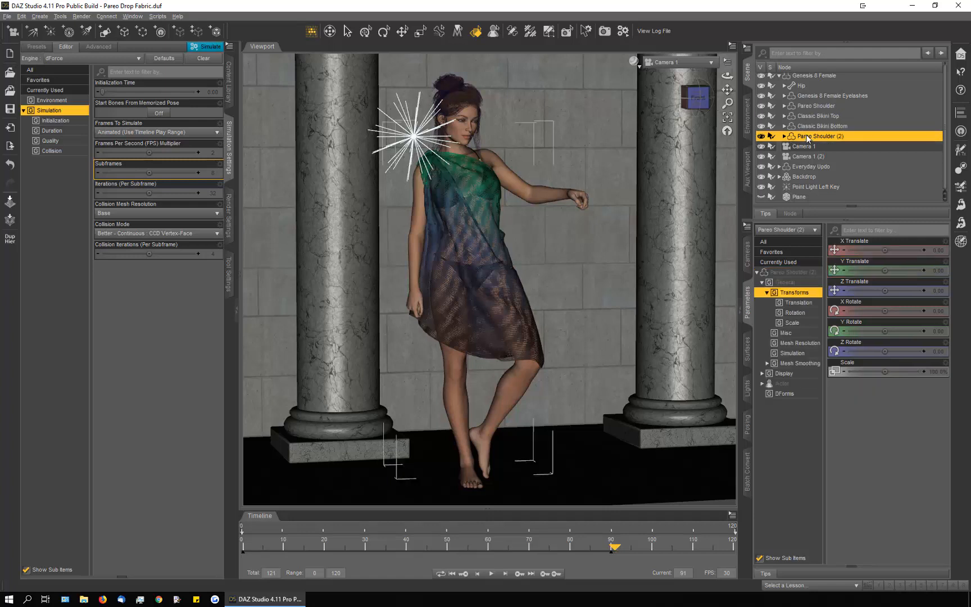
left_click(612, 549)
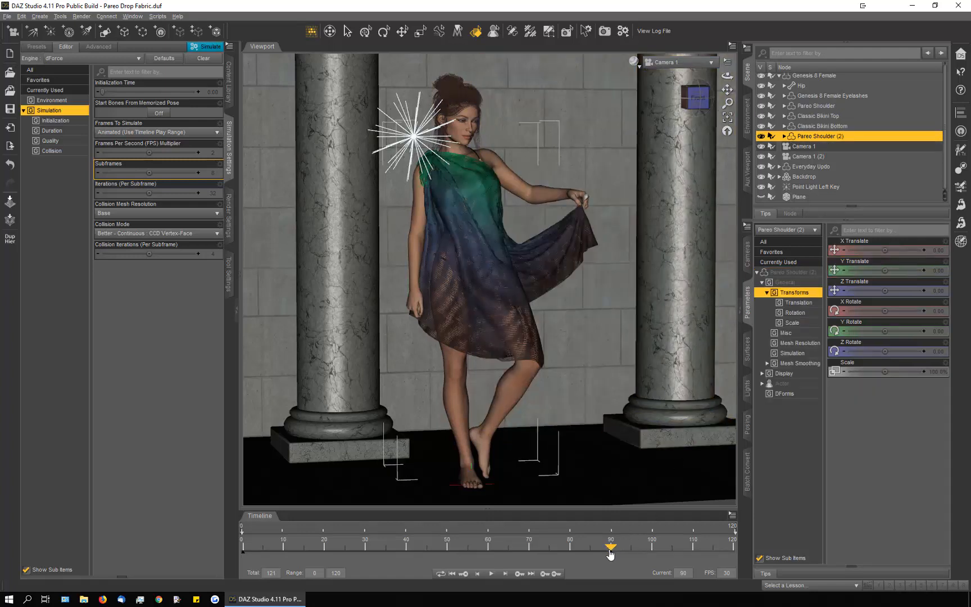
left_click(938, 373)
type("0")
key("Return")
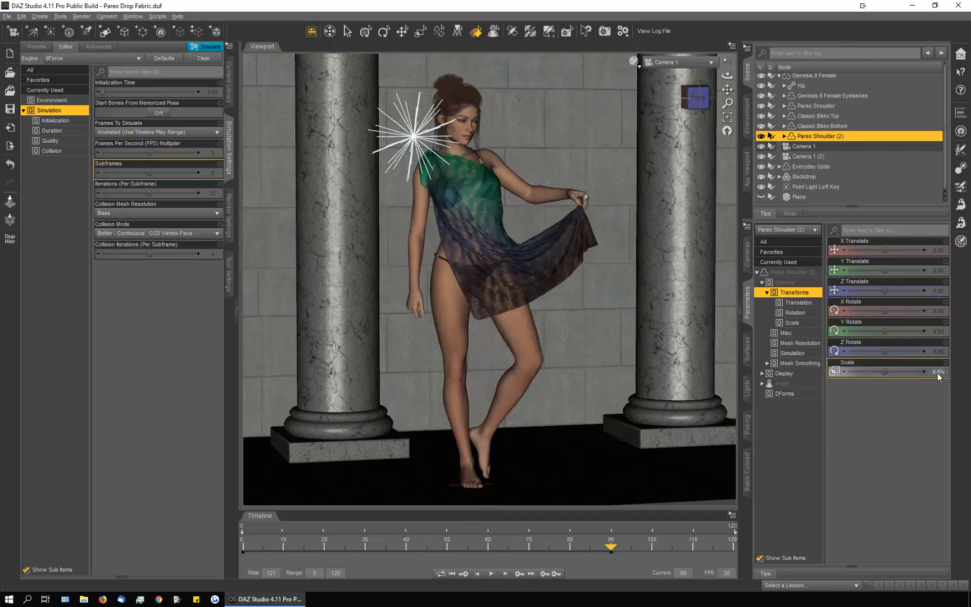
Set the Scale of Pareo Shoulder (2) to 100% at frame 91.
left_click(612, 550)
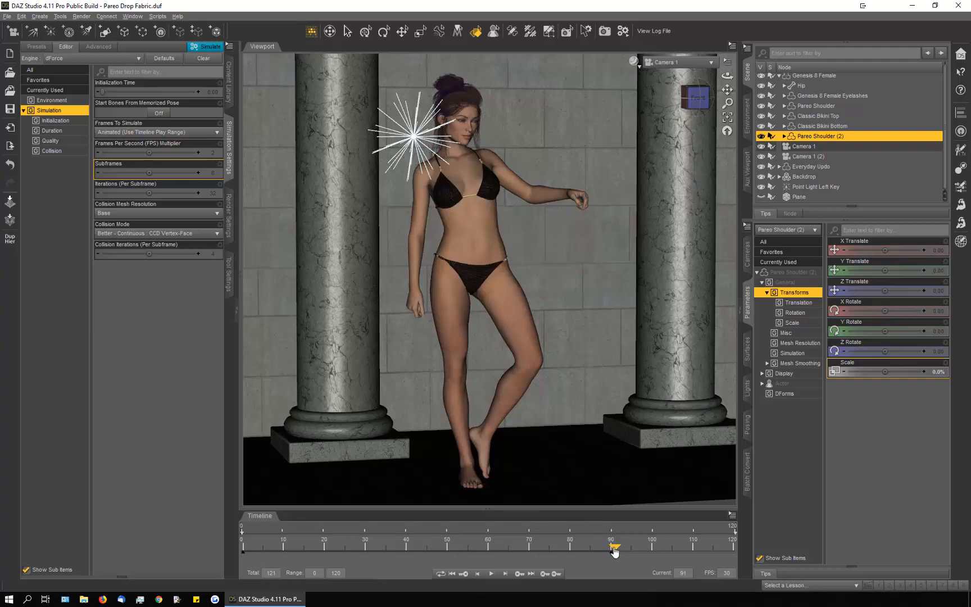
left_click(936, 373)
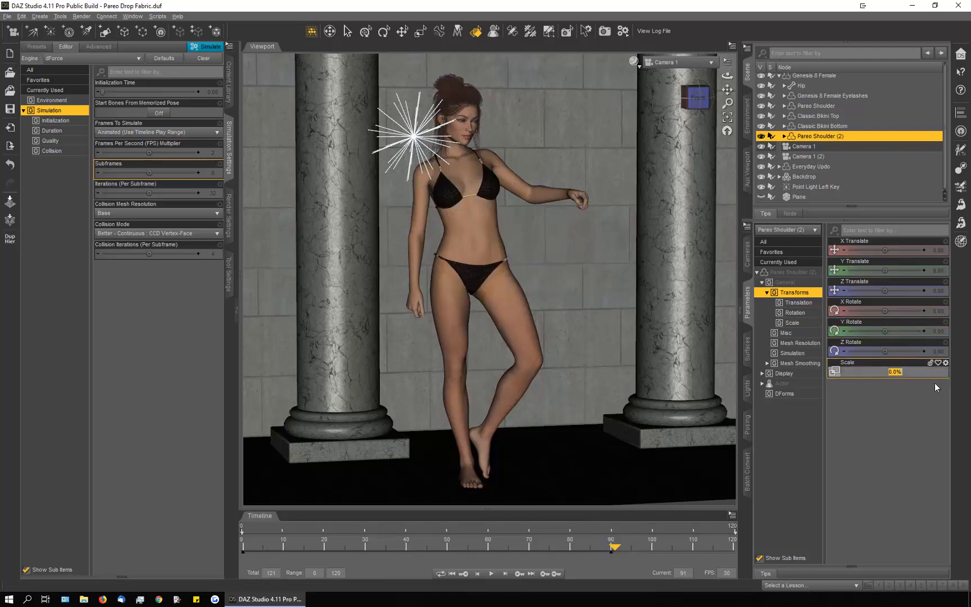
type("1")
key("Return")
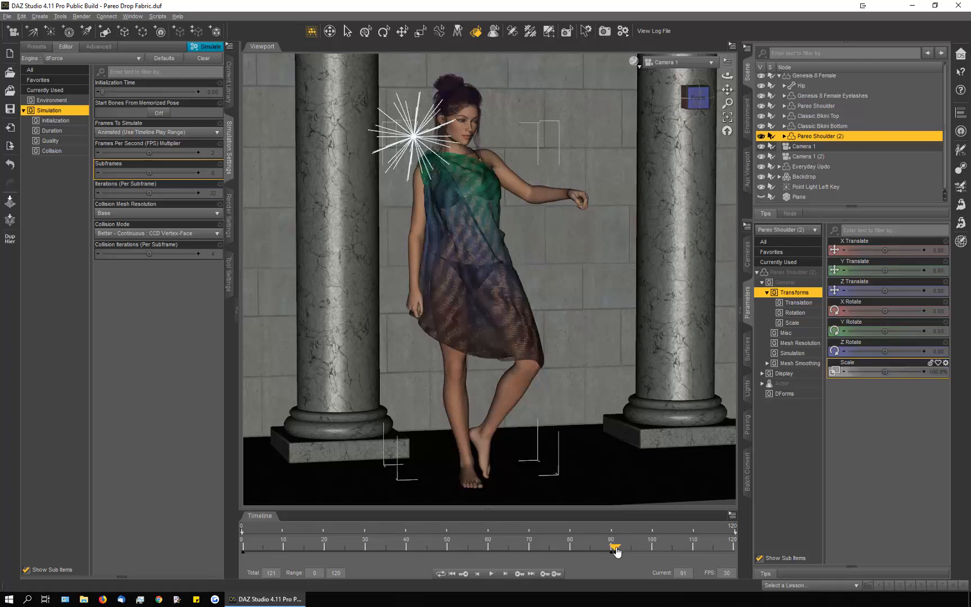
Set the Scale of Pareo Shoulder (2) to 0% at frame 1.
left_click_drag(616, 552, 236, 557)
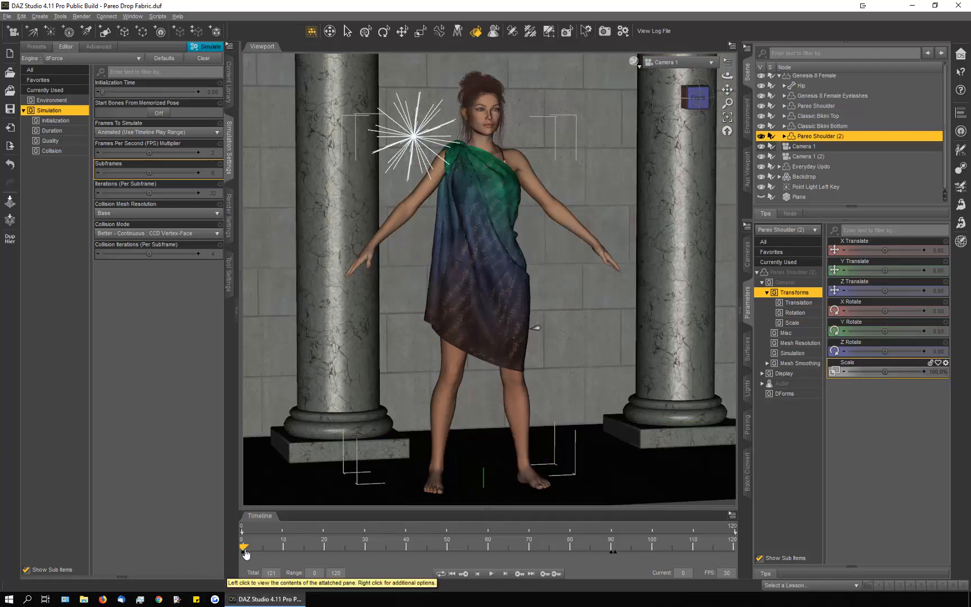
left_click_drag(245, 553, 245, 553)
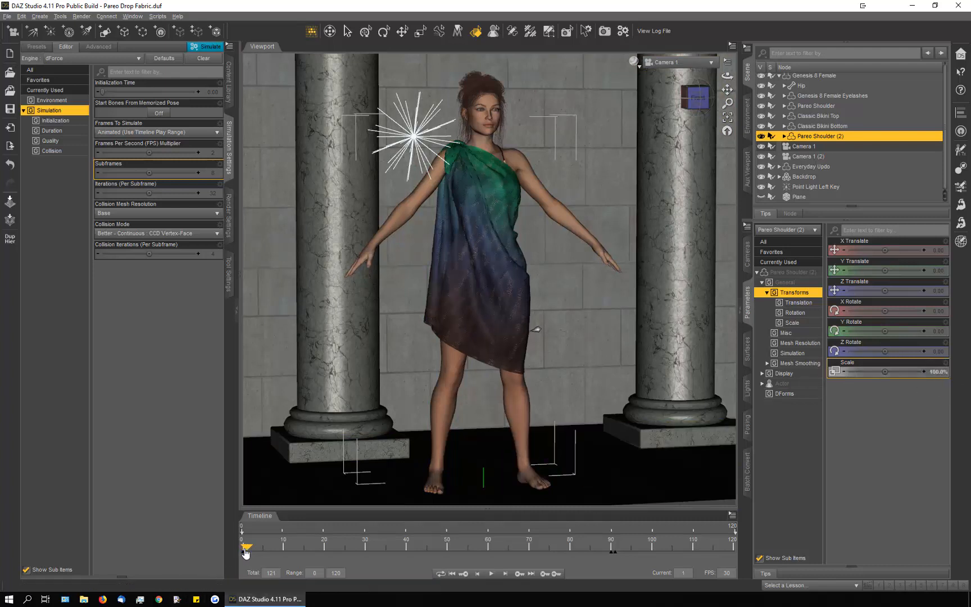
left_click(938, 371)
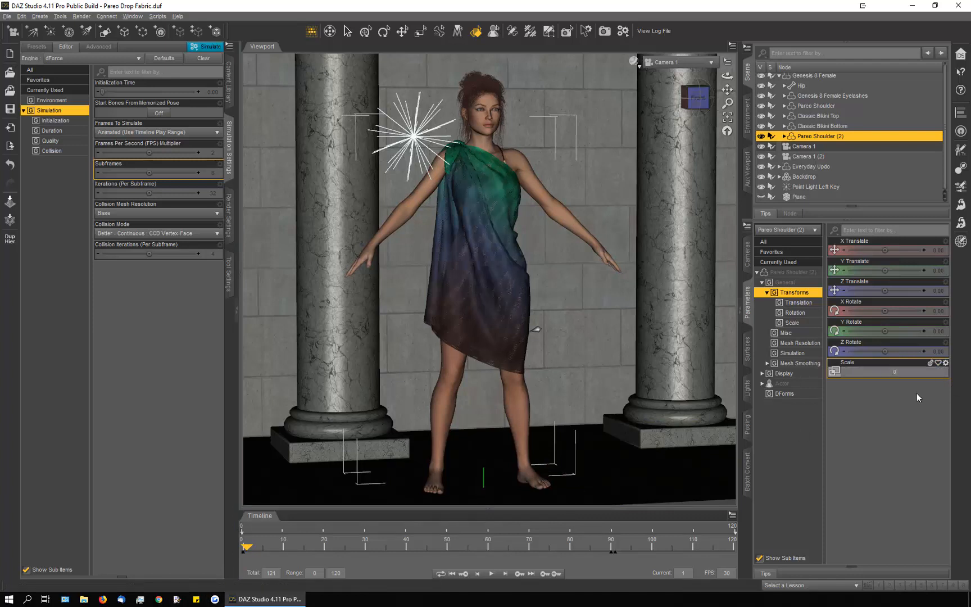
key("Return")
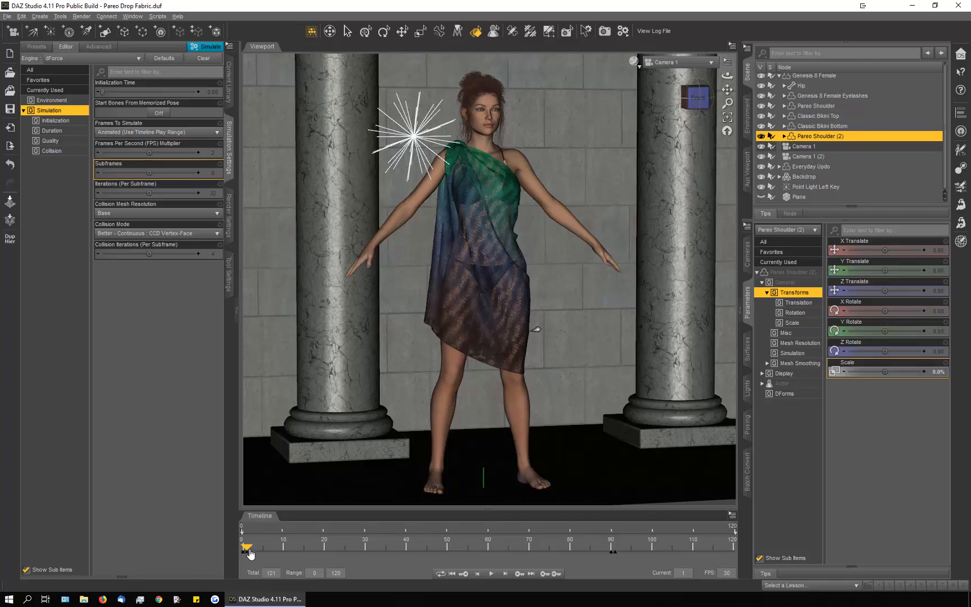
Enable Use Limits on the Scale parameter of Pareo Shoulder (2) with a minimum of 0%.
left_click_drag(246, 548, 284, 551)
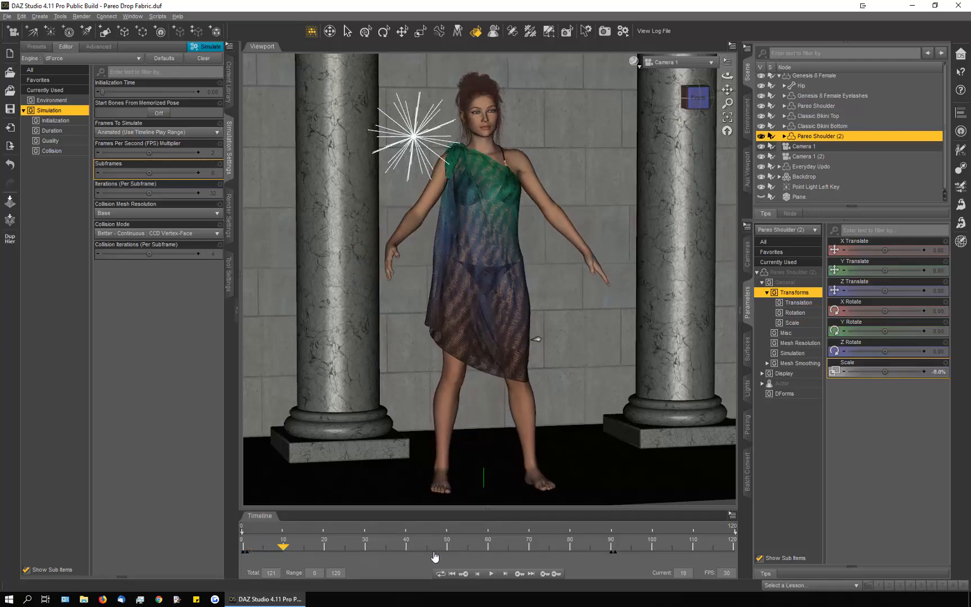
left_click(577, 553)
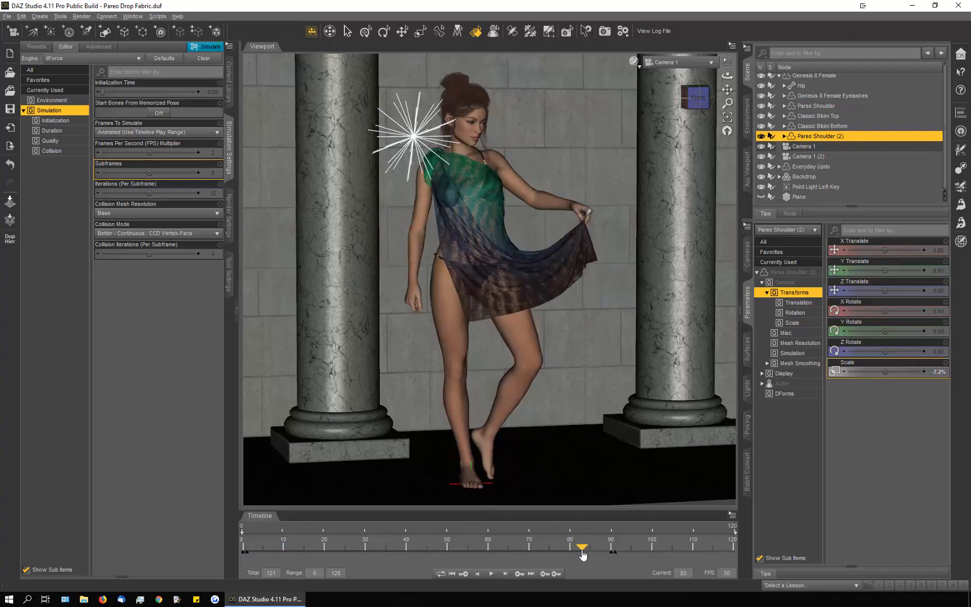
left_click_drag(578, 554, 607, 556)
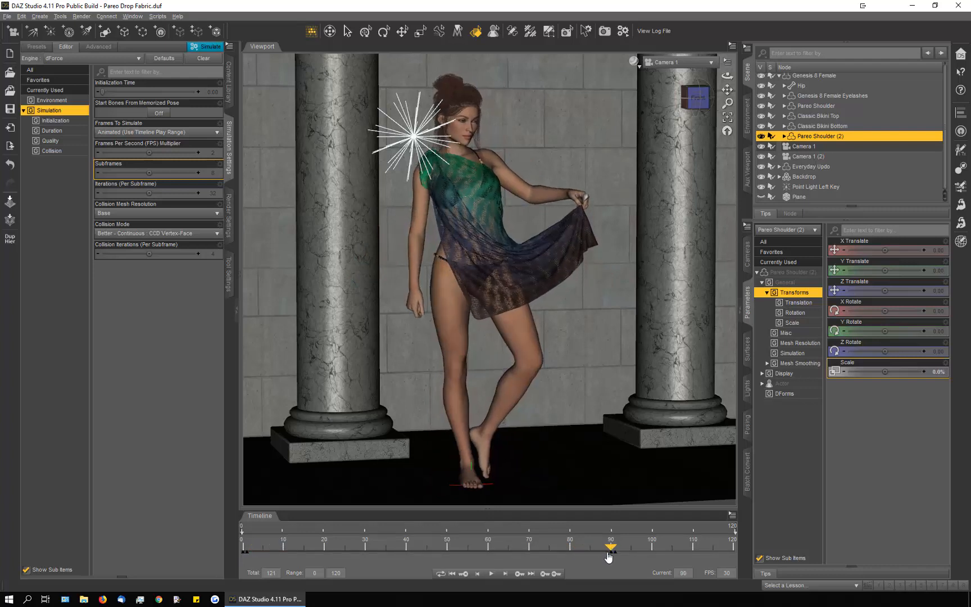
left_click(946, 363)
left_click(935, 372)
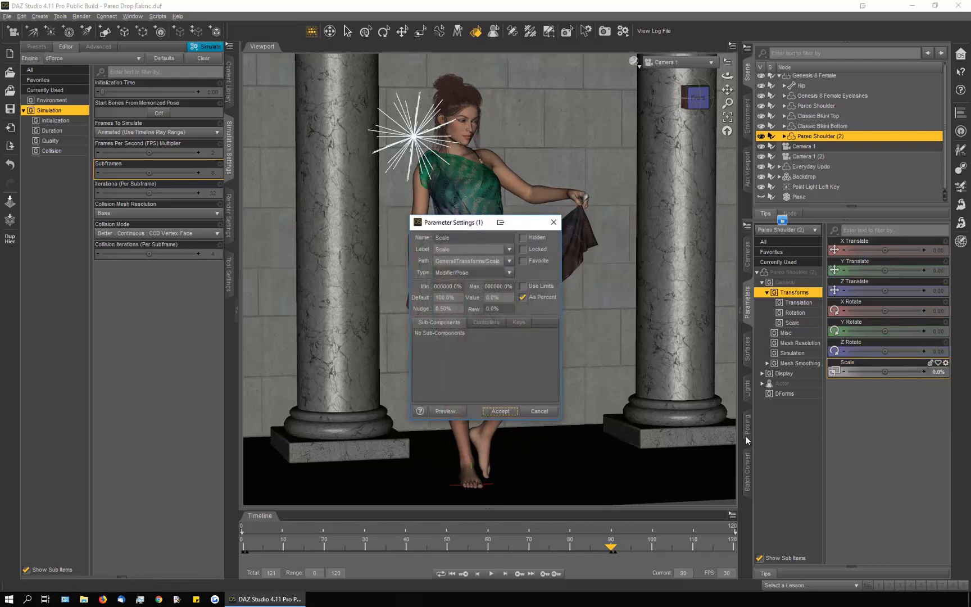
left_click(522, 287)
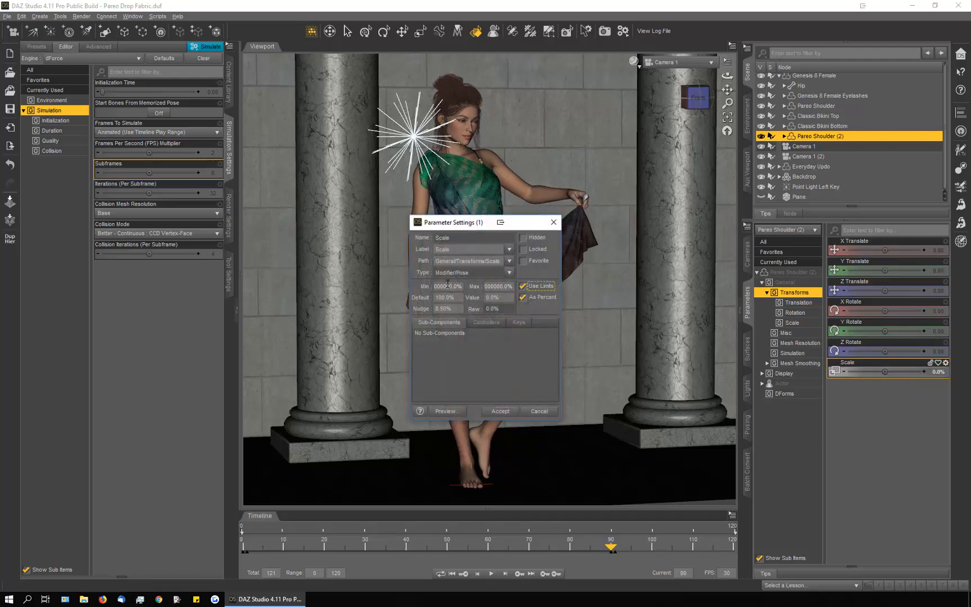
double_click(447, 286)
type("-0")
key("Return")
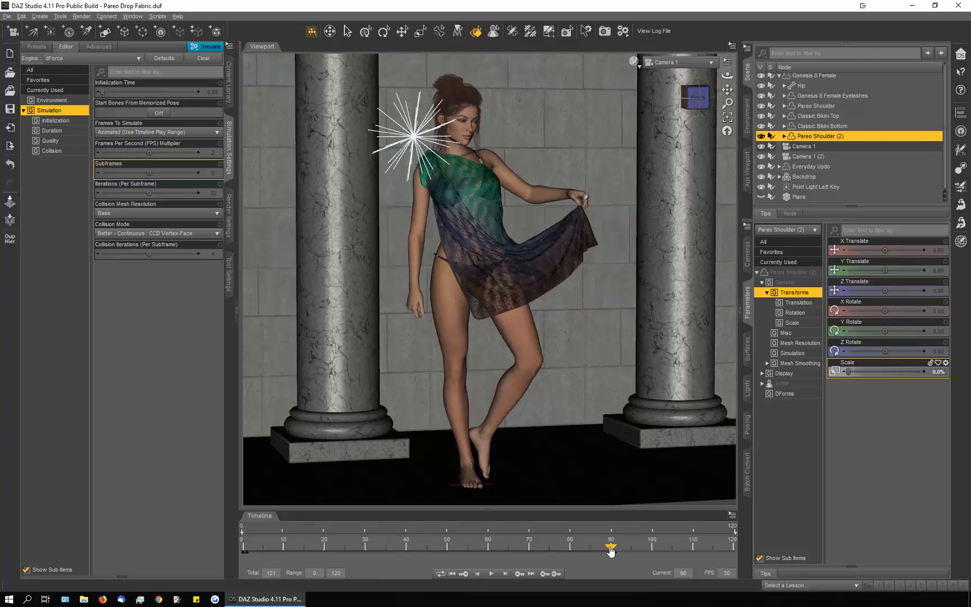
Check the scale of Pareo Shoulder (2) at frames 88, 54, 31, 1 and 36, and return the timeline to frame 0.
left_click_drag(608, 552, 597, 550)
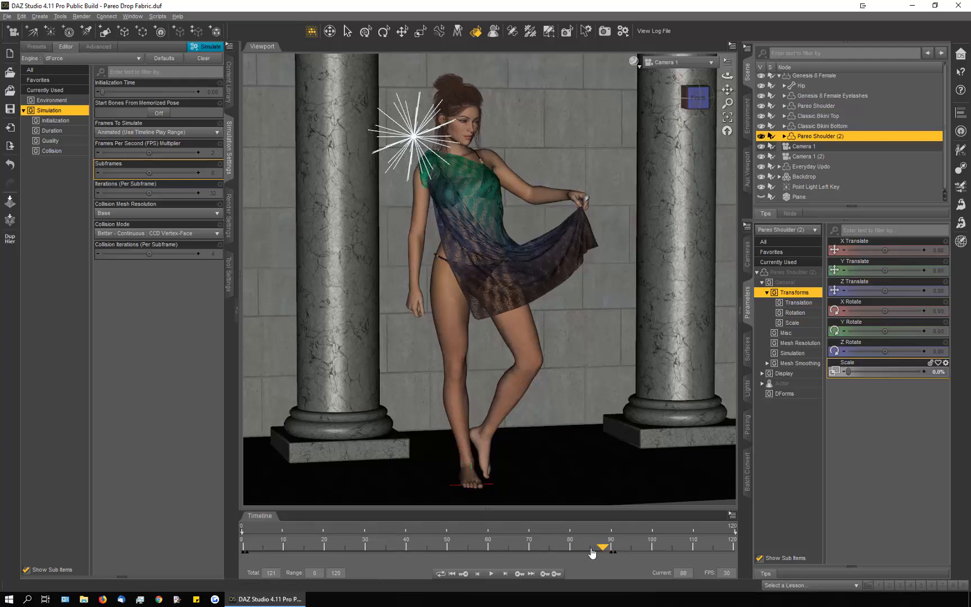
left_click(503, 552)
left_click(463, 551)
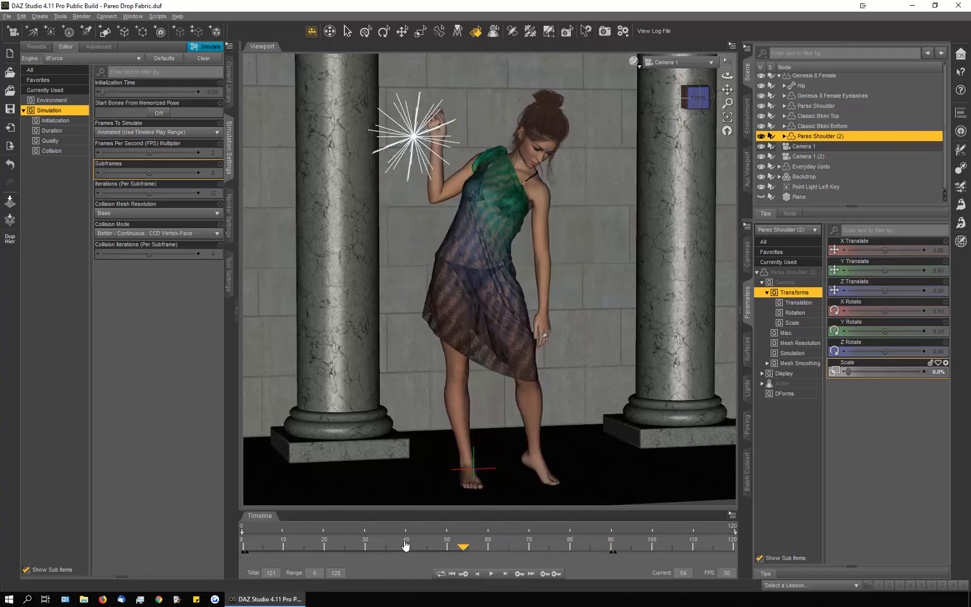
left_click(374, 548)
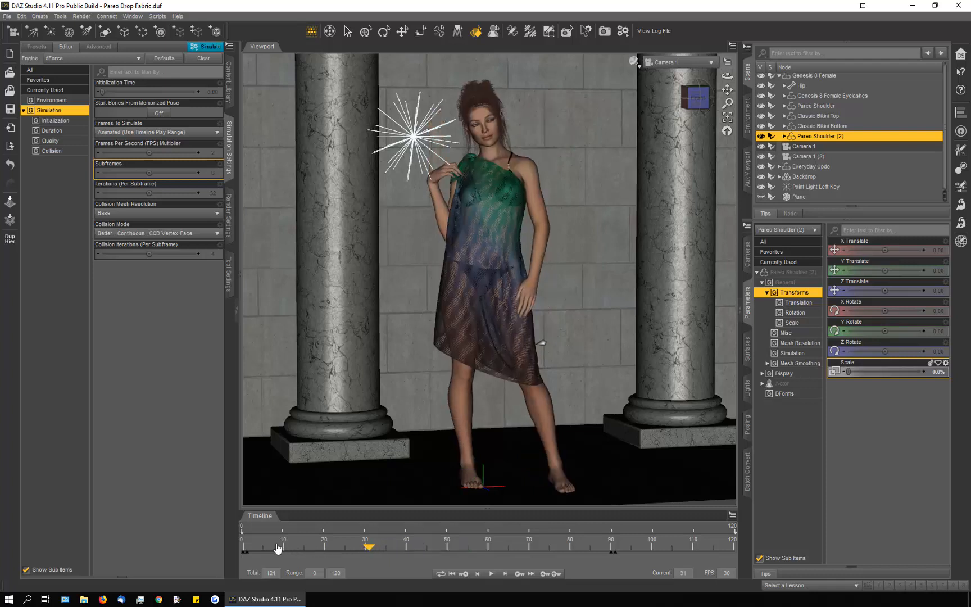
left_click(259, 549)
left_click(246, 553)
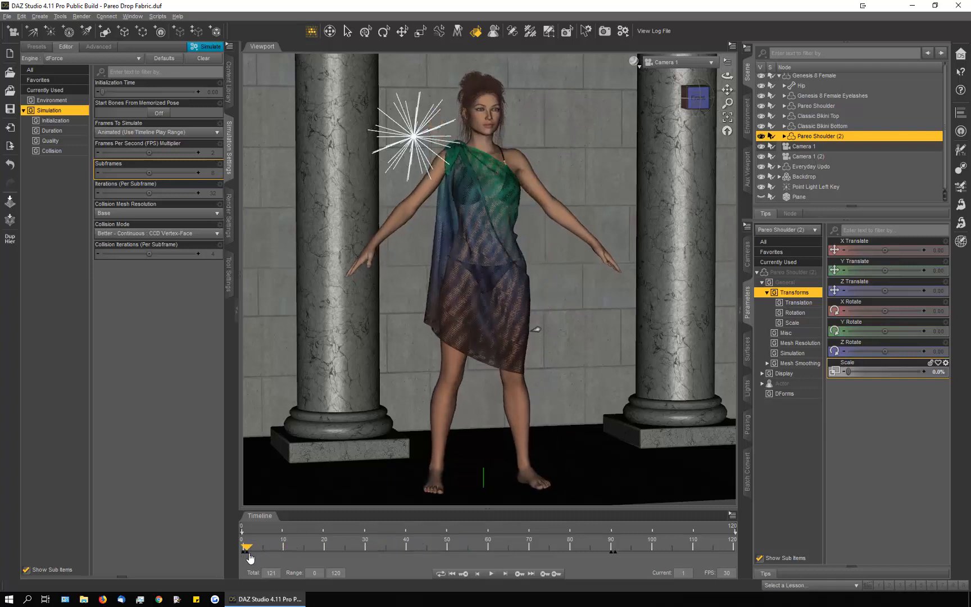
left_click(388, 550)
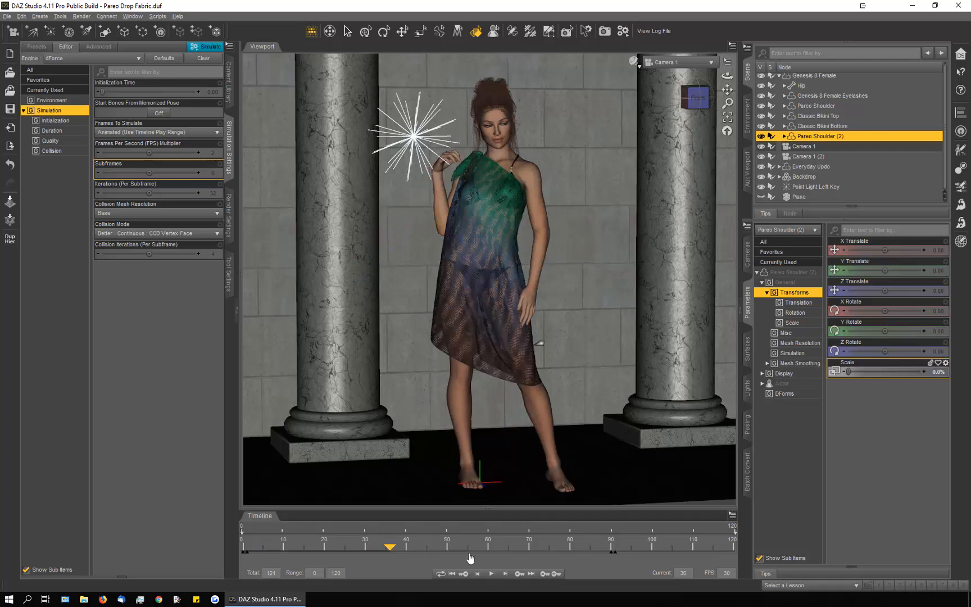
left_click(602, 553)
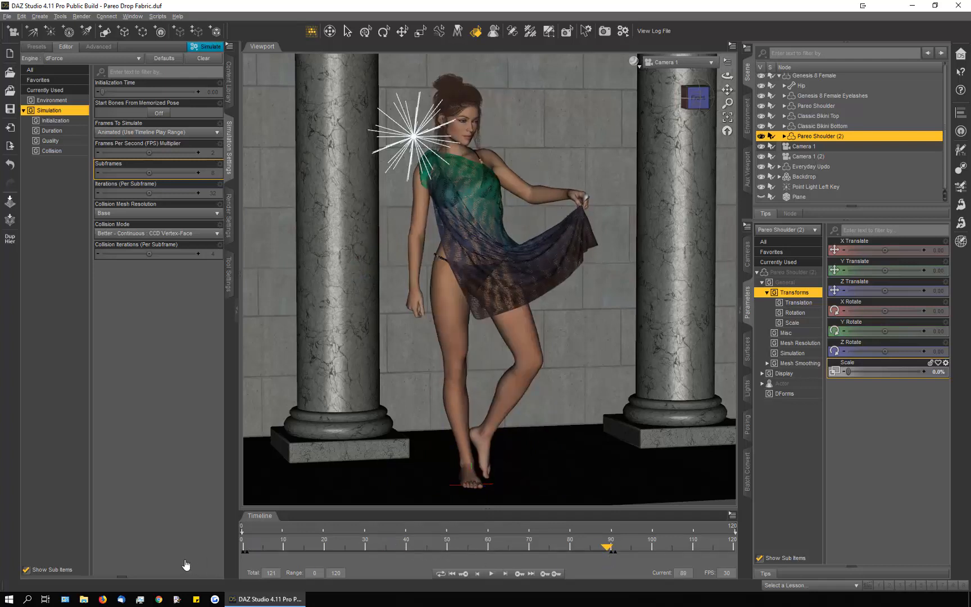
key("Home")
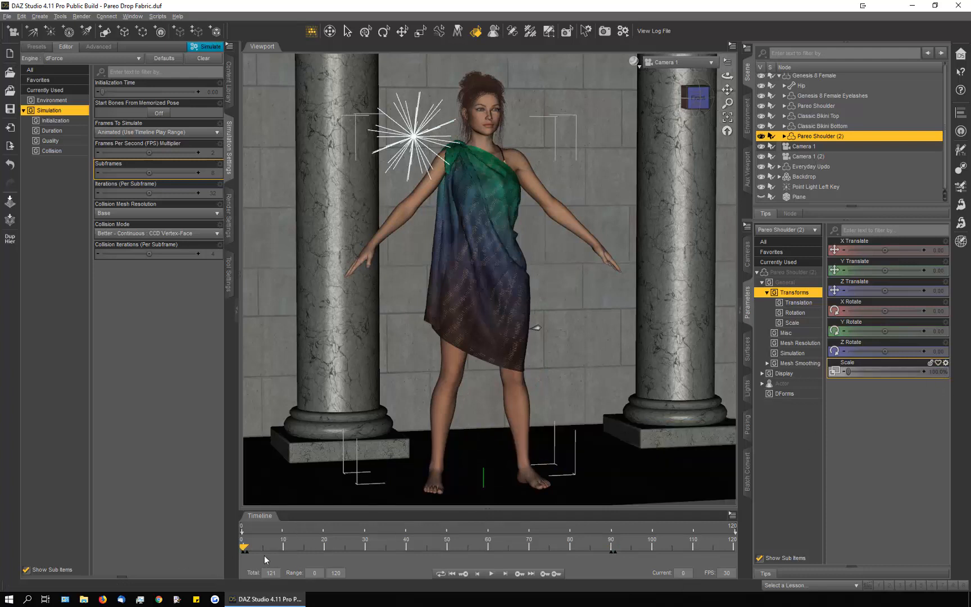
Check the Scale of Pareo Shoulder (2) at frames 1, 12 and 91.
left_click(246, 552)
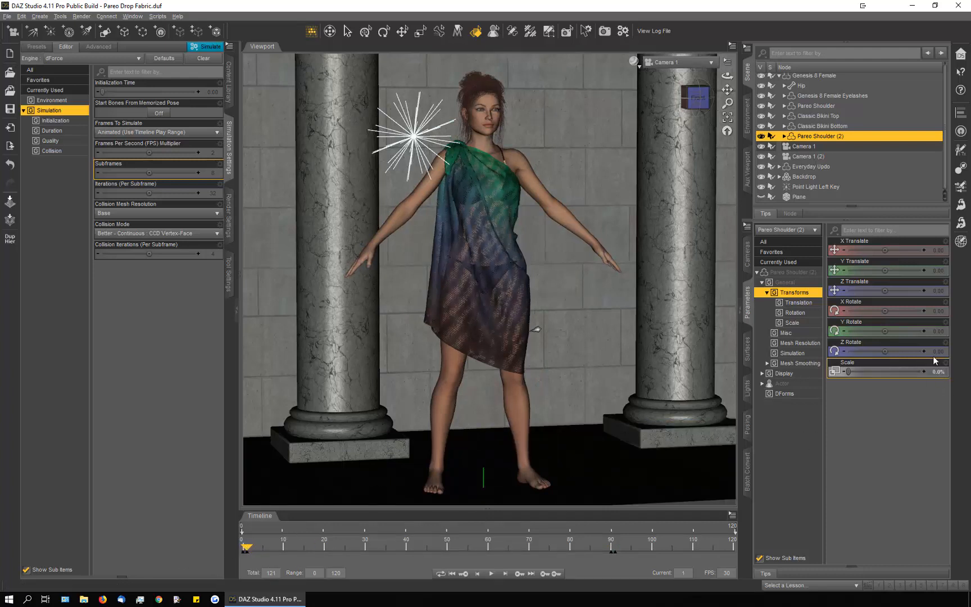
left_click(250, 551)
left_click_drag(250, 551, 292, 554)
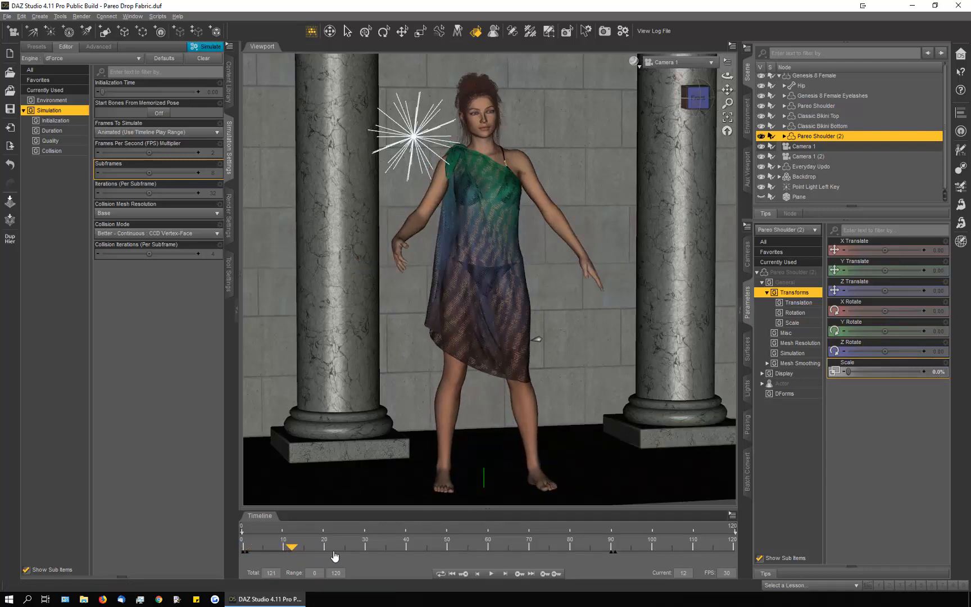
left_click_drag(396, 558, 612, 561)
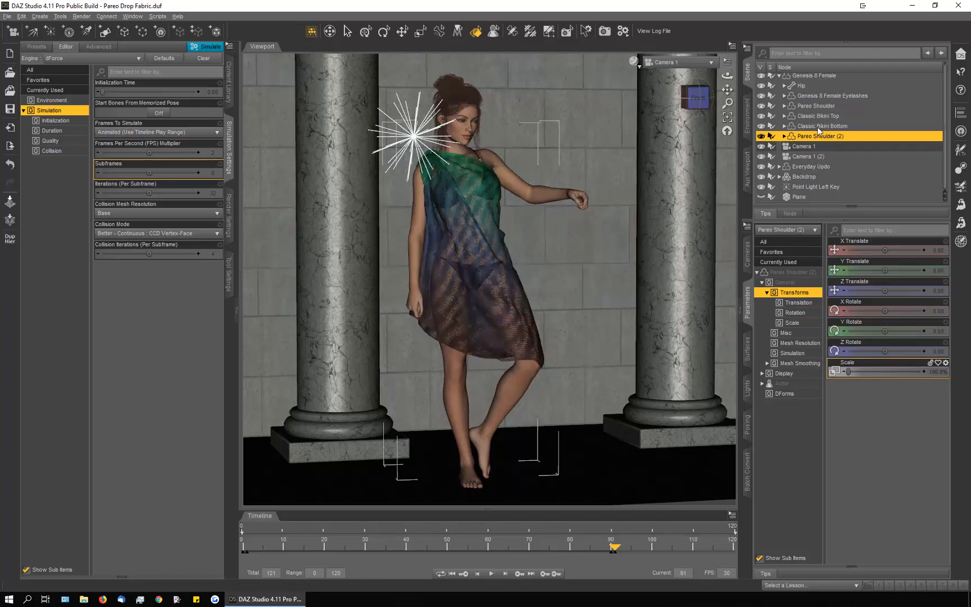
Examine the Scale keyframes of the original Pareo Shoulder at the start and near frame 91, ending on frame 91.
left_click(816, 106)
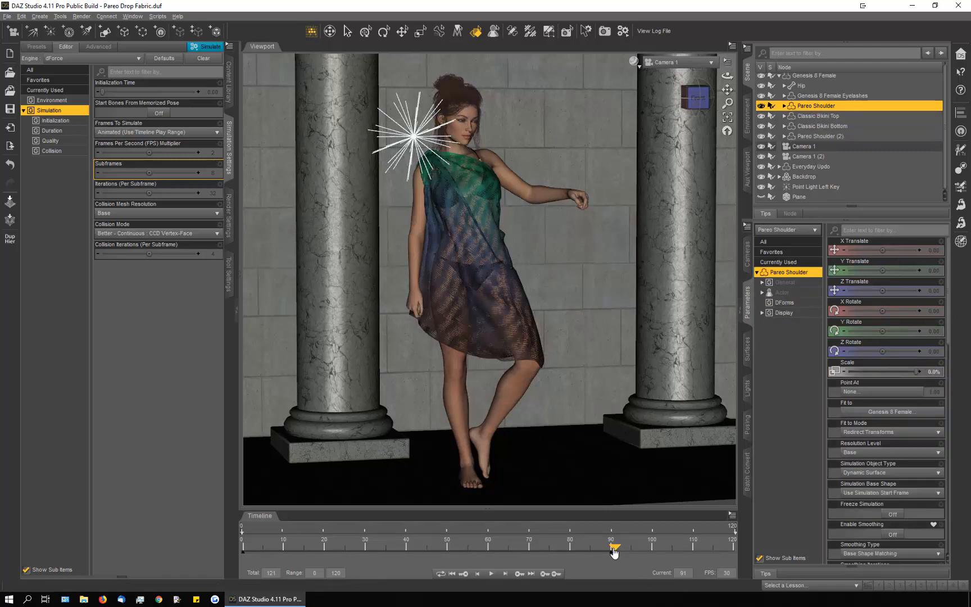
mouse_move(613, 554)
left_mouse_down()
mouse_move(536, 559)
mouse_move(613, 559)
left_mouse_up()
left_click(241, 551)
left_click_drag(241, 553, 250, 552)
left_click_drag(352, 551, 615, 559)
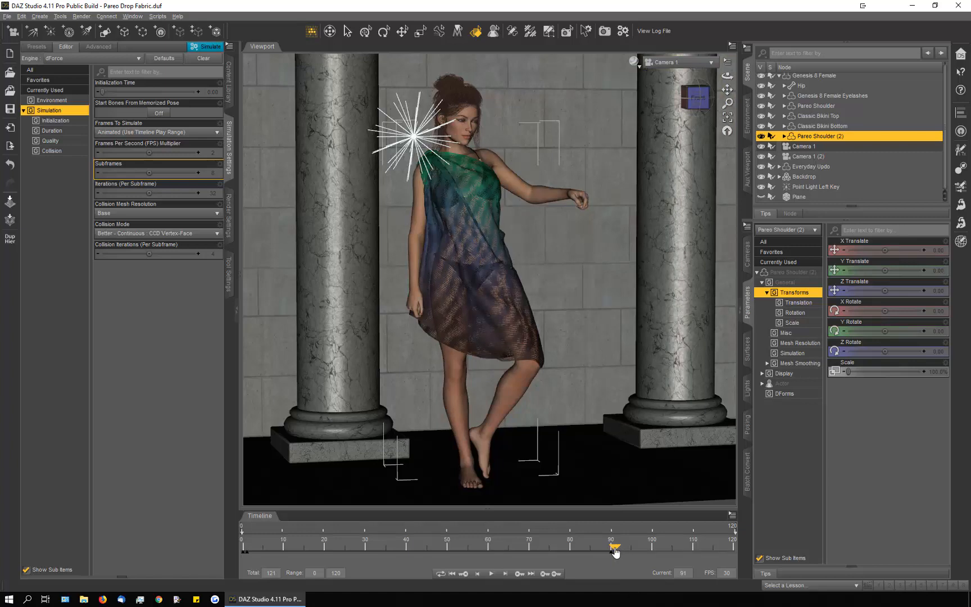
At frame 90, select Pareo Shoulder and hide Genesis 8 Female, dForce Magnet, both Classic Bikini parts, Pareo Shoulder (2), Everyday Updo and Backdrop.
left_click(611, 552)
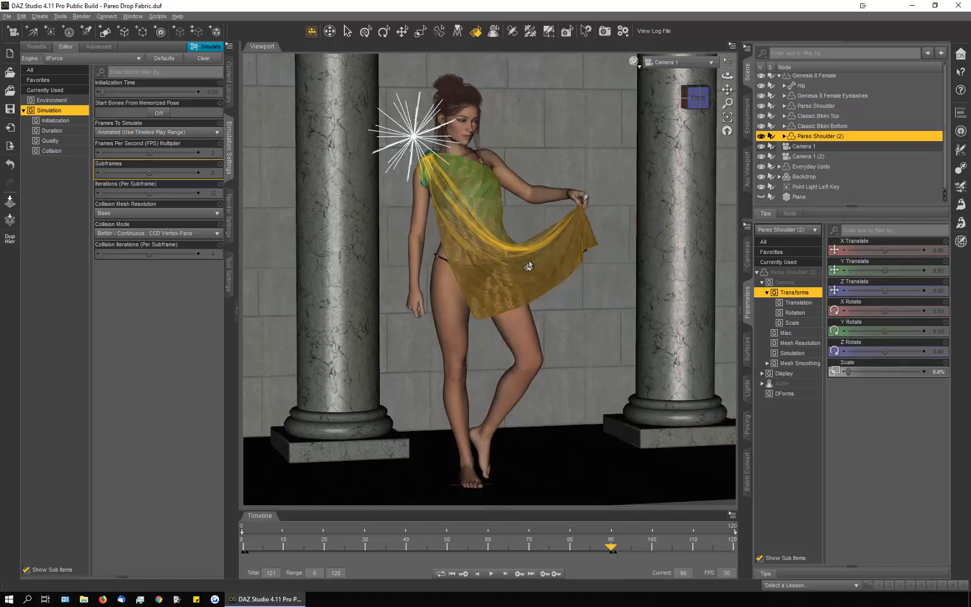
left_click(528, 266)
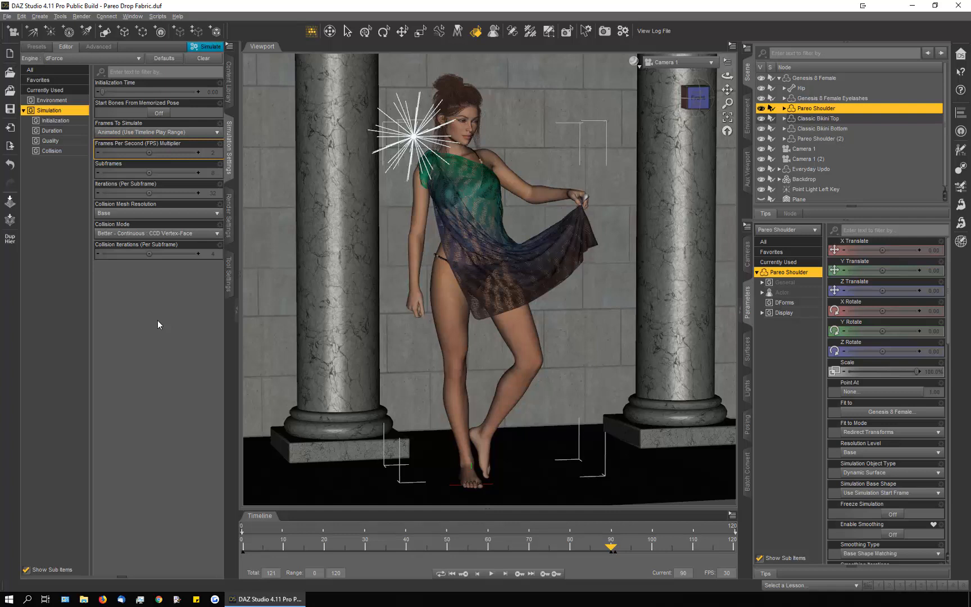
left_click(761, 79)
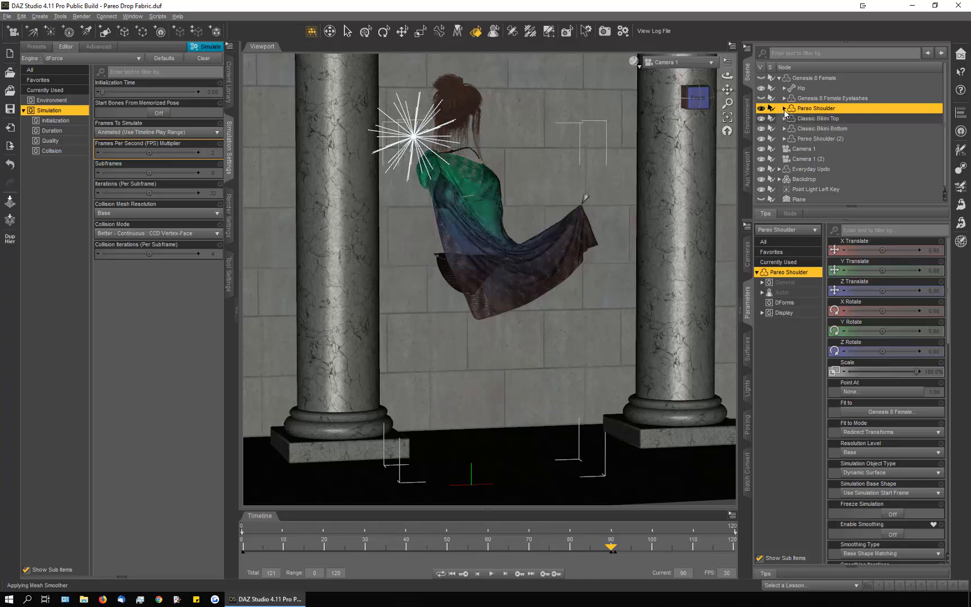
left_click(784, 109)
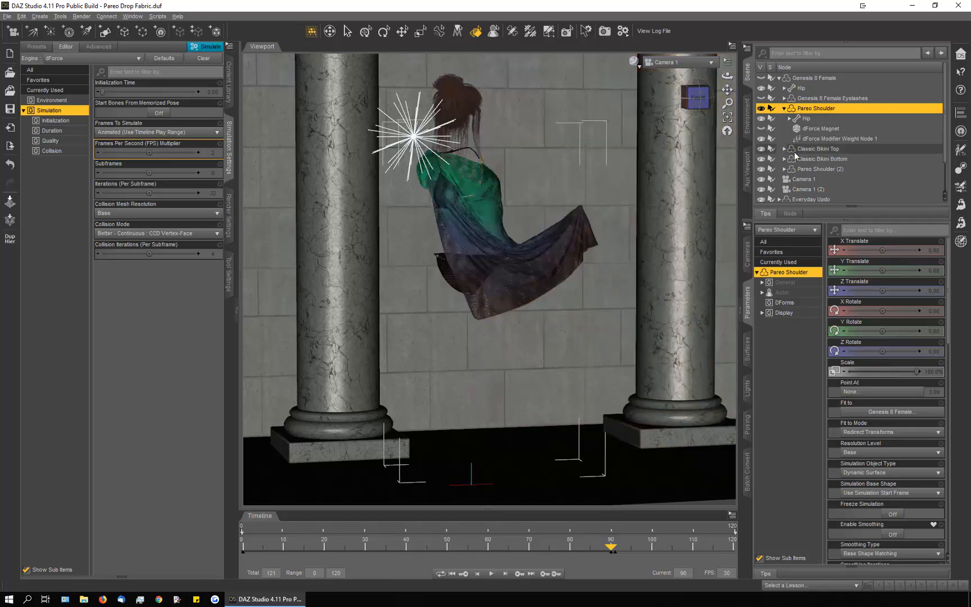
left_click(761, 149)
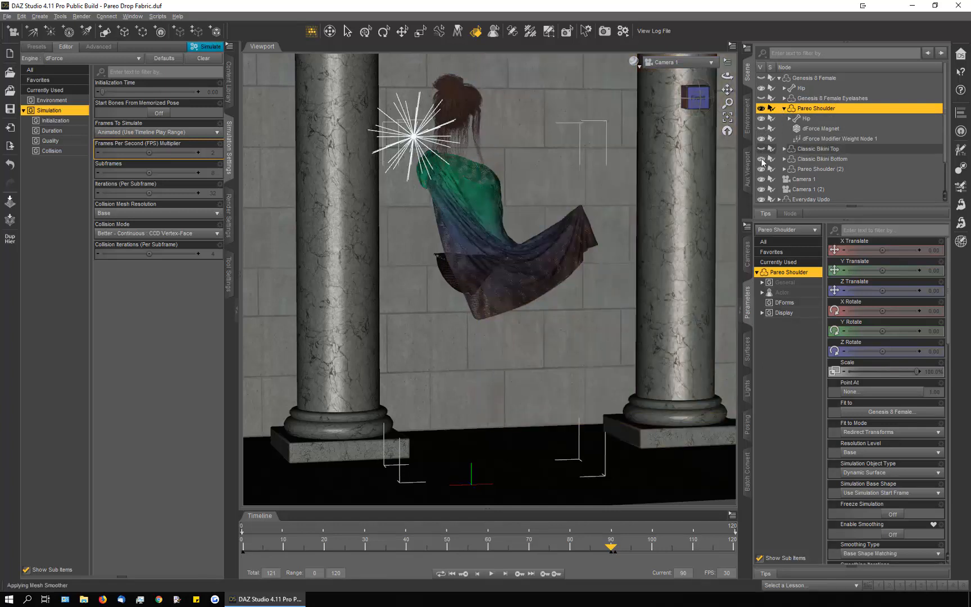
left_click(761, 159)
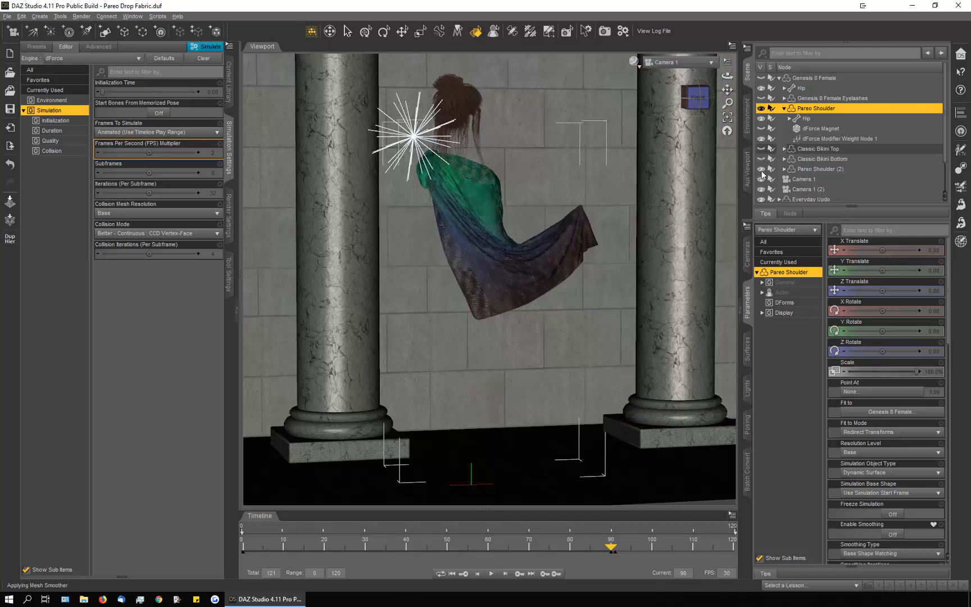
left_click(761, 170)
scroll(809, 169, "down", 1)
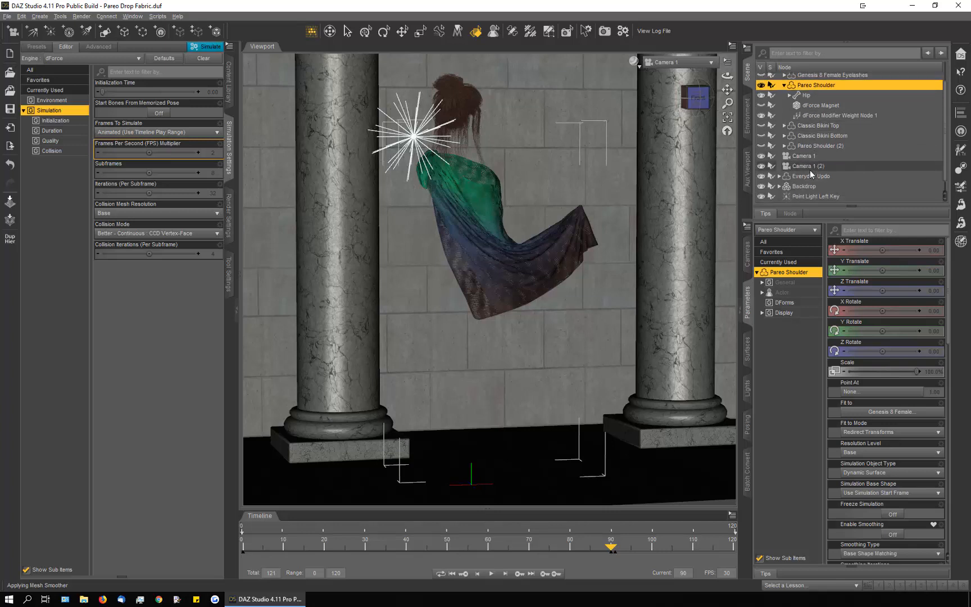
left_click(761, 171)
left_click(761, 180)
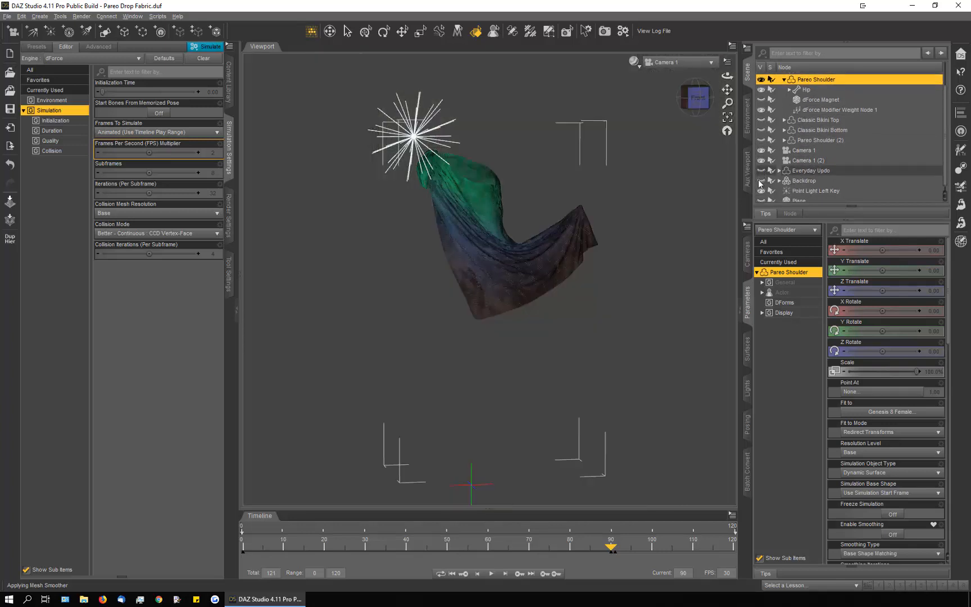
scroll(824, 192, "down", 1)
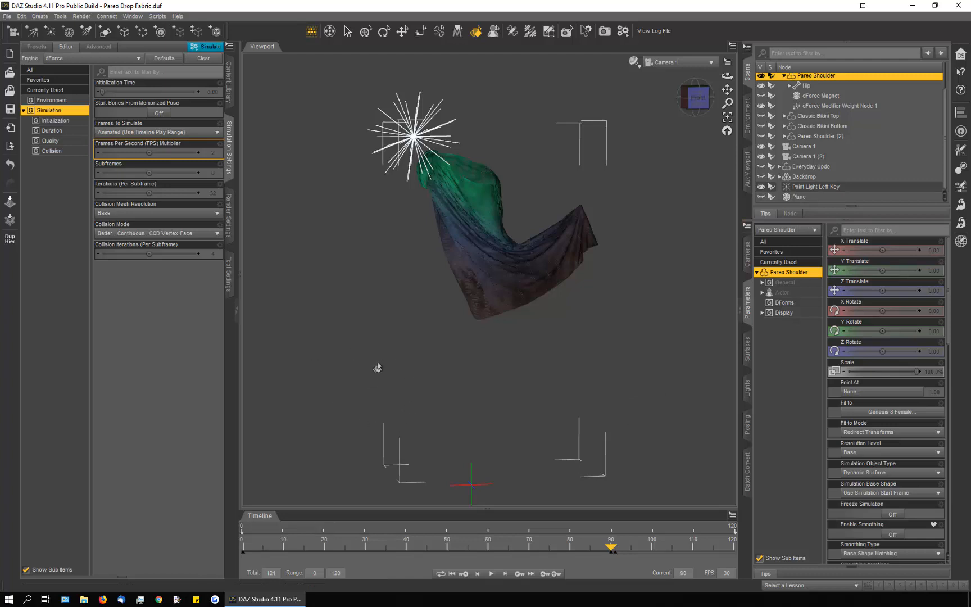
Export the visible pareo as the Wavefront Object file Fabric Picked Up at the DAZ Studio (1 unit = 1cm) scale.
left_click(8, 16)
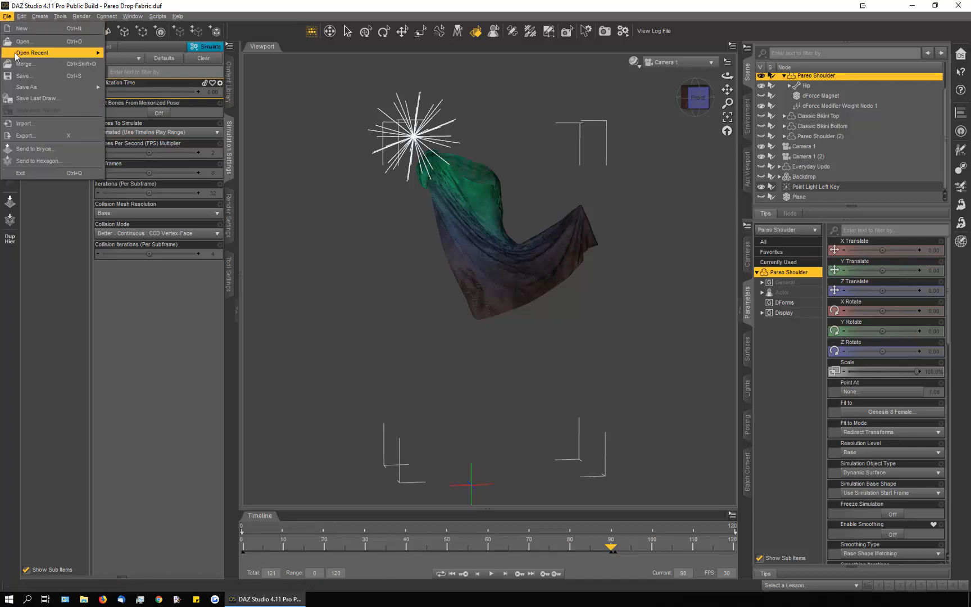
left_click(25, 135)
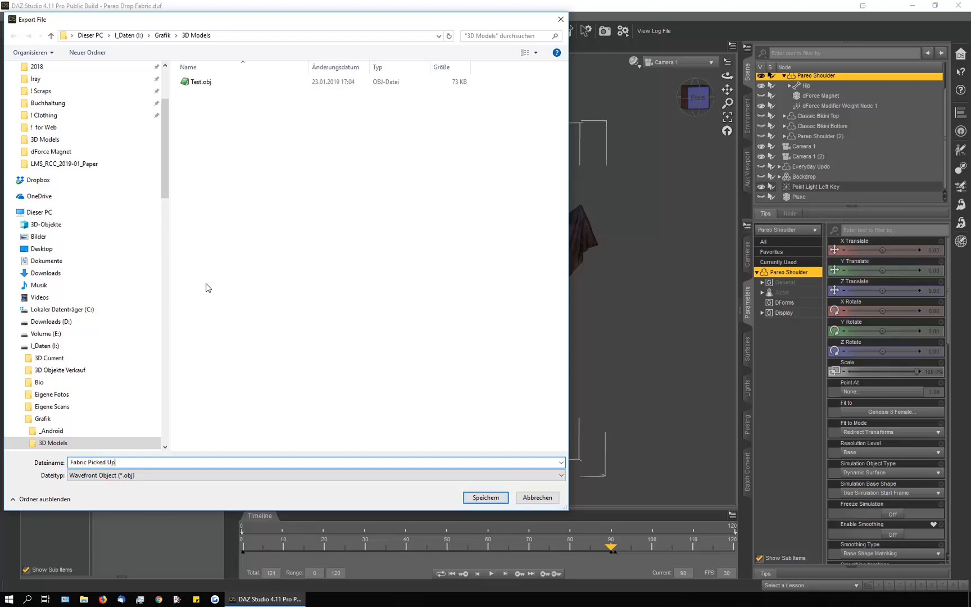
key("Return")
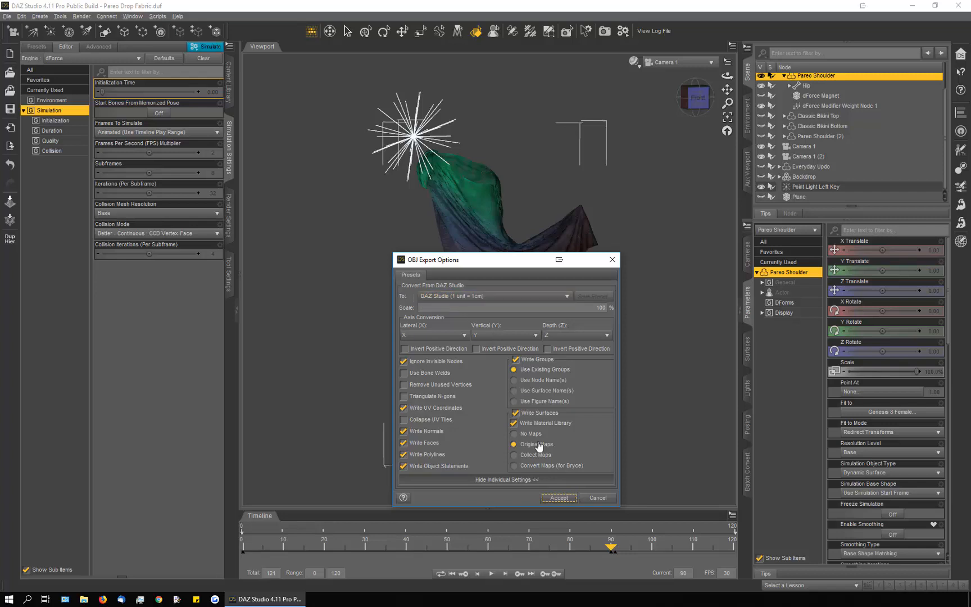
left_click(558, 498)
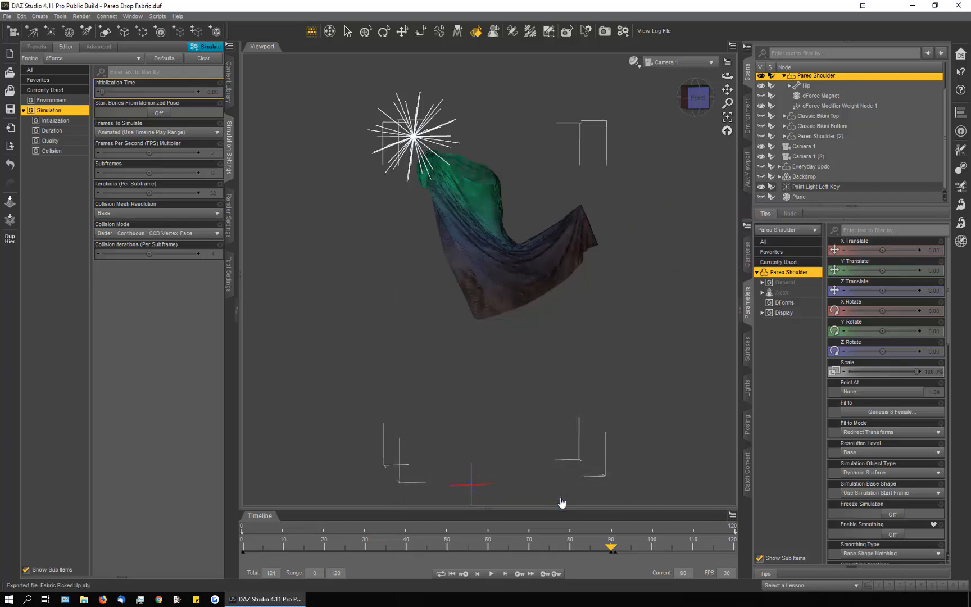
Show Genesis 8 Female, dForce Magnet, both Classic Bikini parts, Pareo Shoulder (2), Everyday Updo and Backdrop again.
scroll(779, 118, "up", 1)
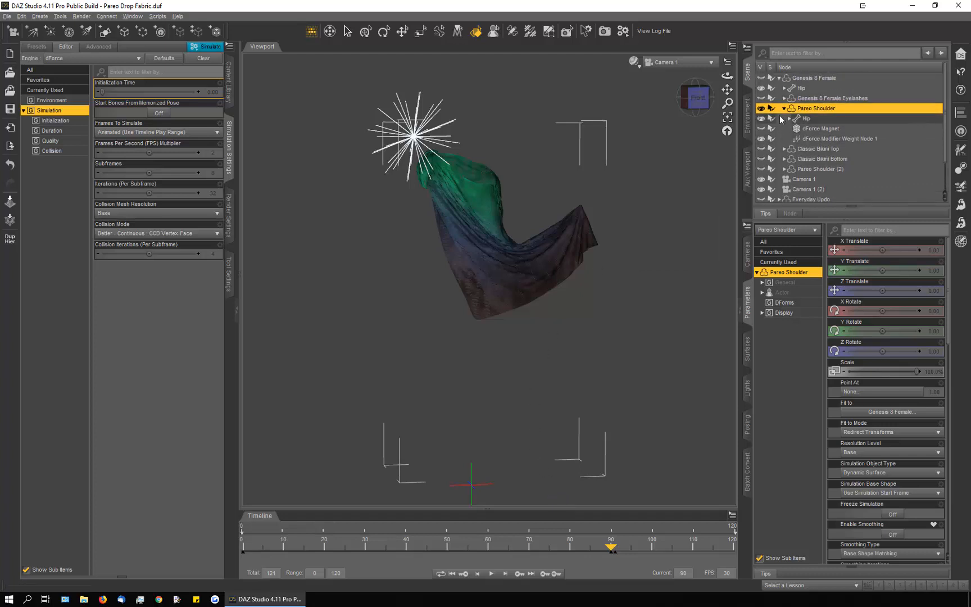
left_click(761, 78)
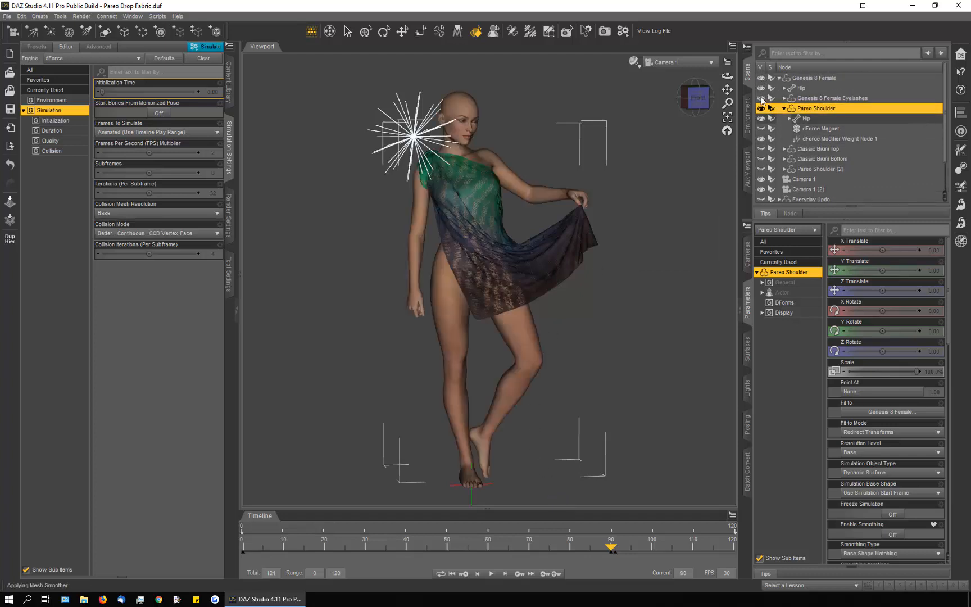
left_click(761, 129)
left_click(760, 149)
left_click(761, 159)
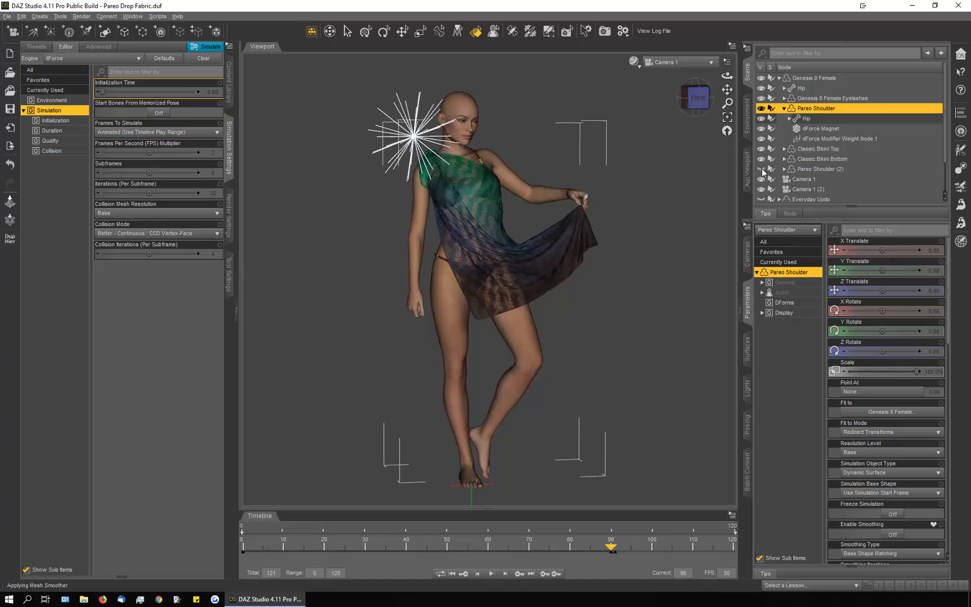
left_click(761, 199)
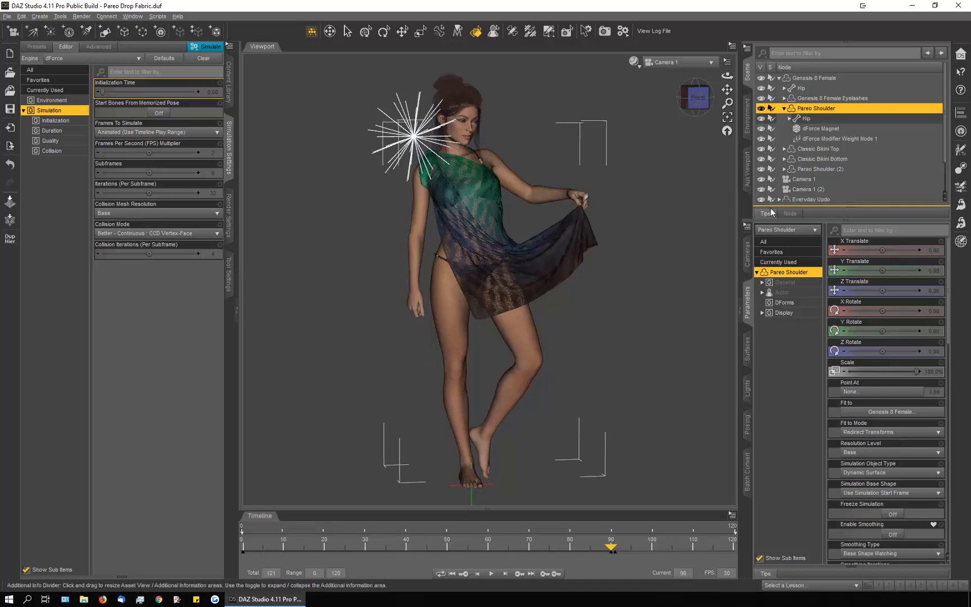
scroll(789, 182, "down", 1)
left_click(761, 177)
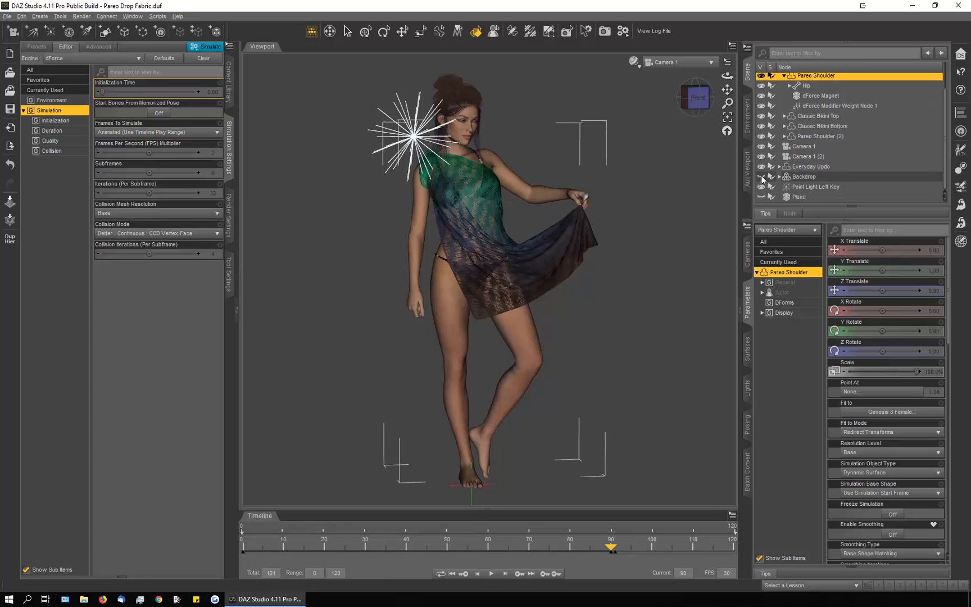
At frame 91, select Pareo Shoulder (2) and choose Fabric Picked Up.obj as its morph file in Morph Loader Pro.
left_click(613, 549)
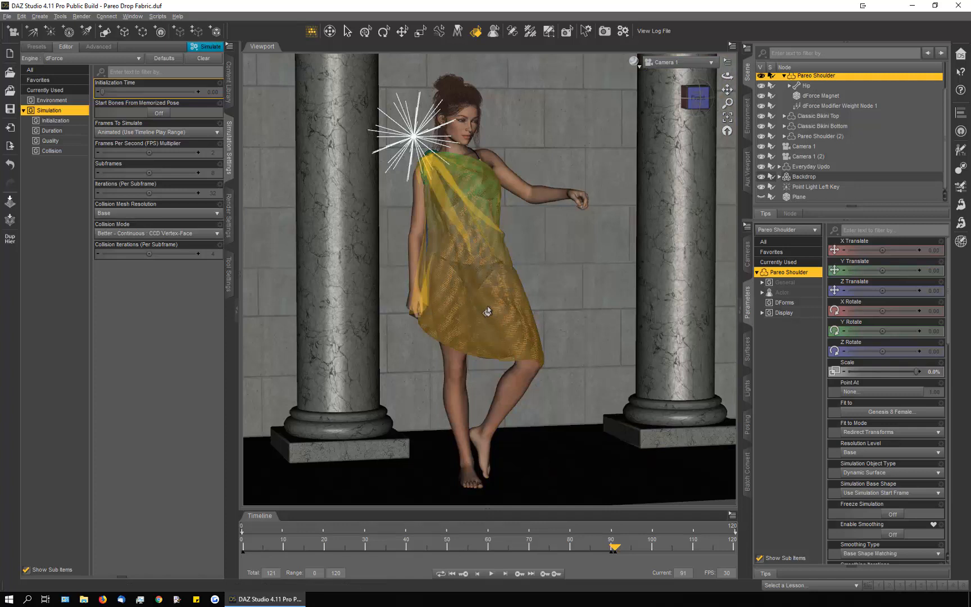
left_click(487, 312)
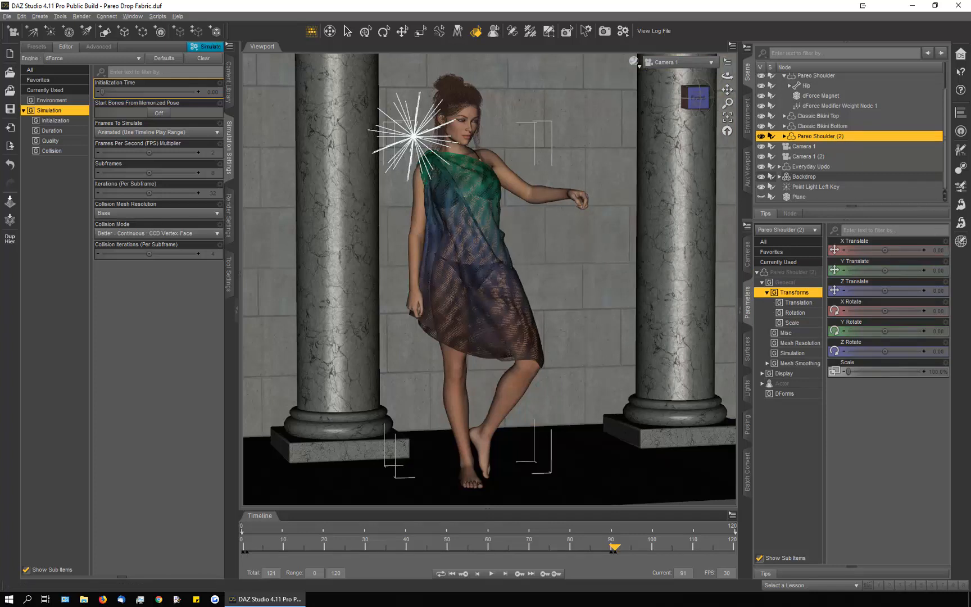
left_click(961, 227)
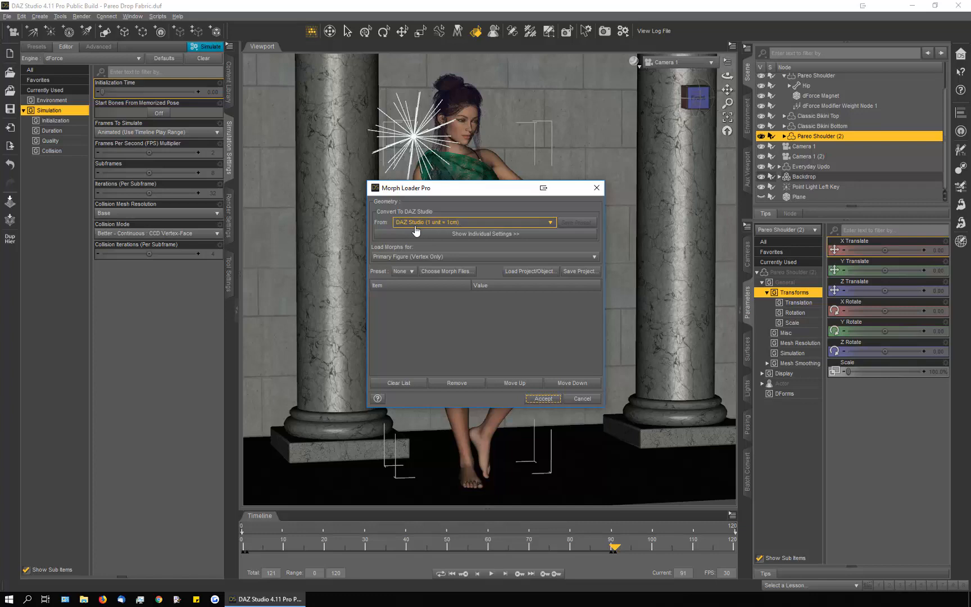
left_click(449, 272)
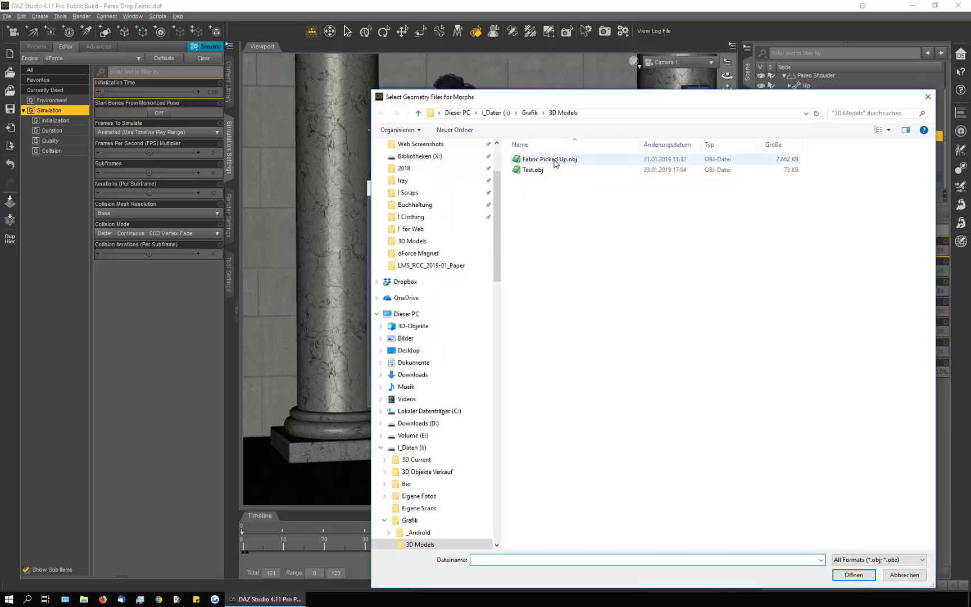
double_click(554, 160)
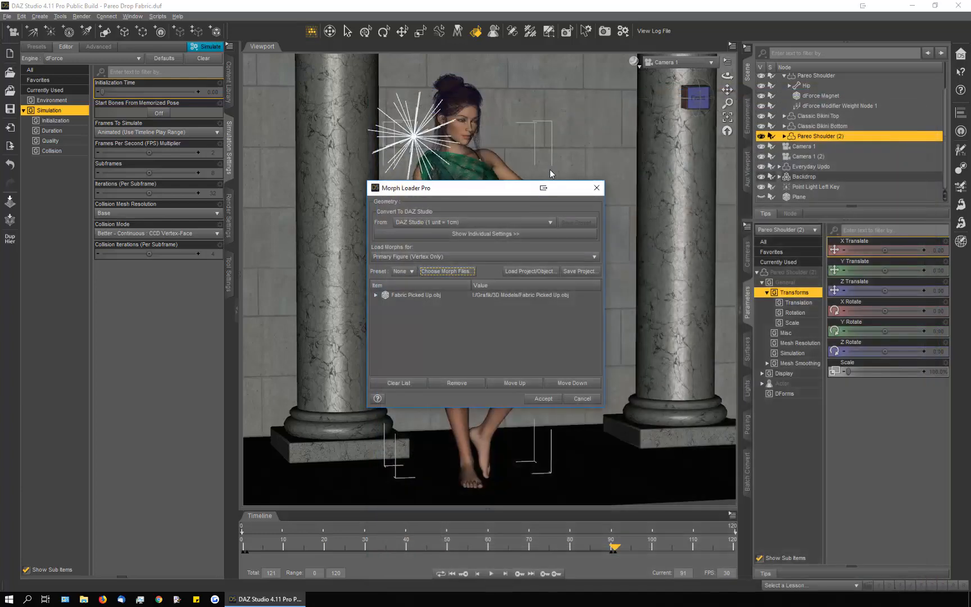
Set Reverse Deformations to Yes for the Fabric Picked Up morph and create the morph.
double_click(501, 295)
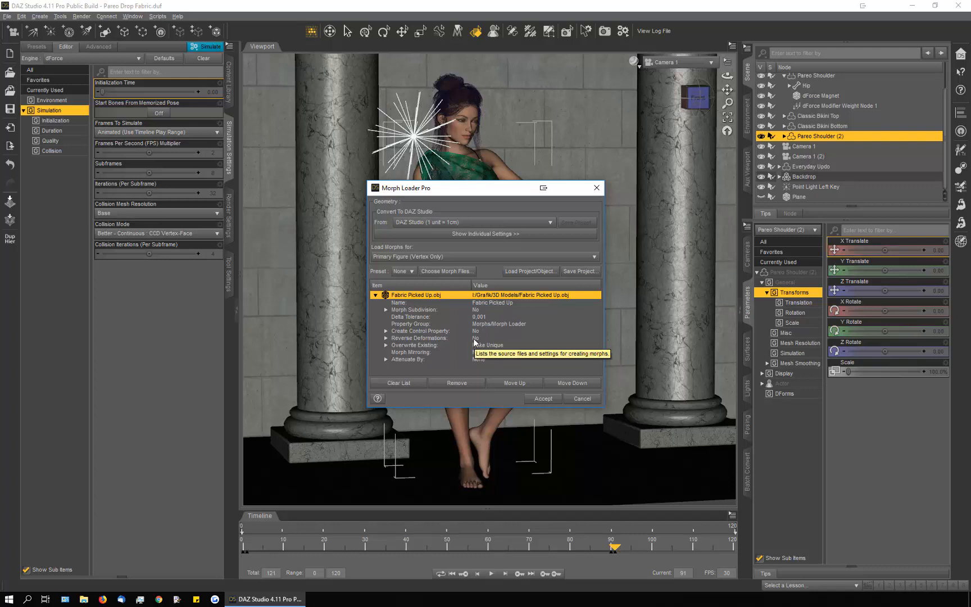
left_click(476, 338)
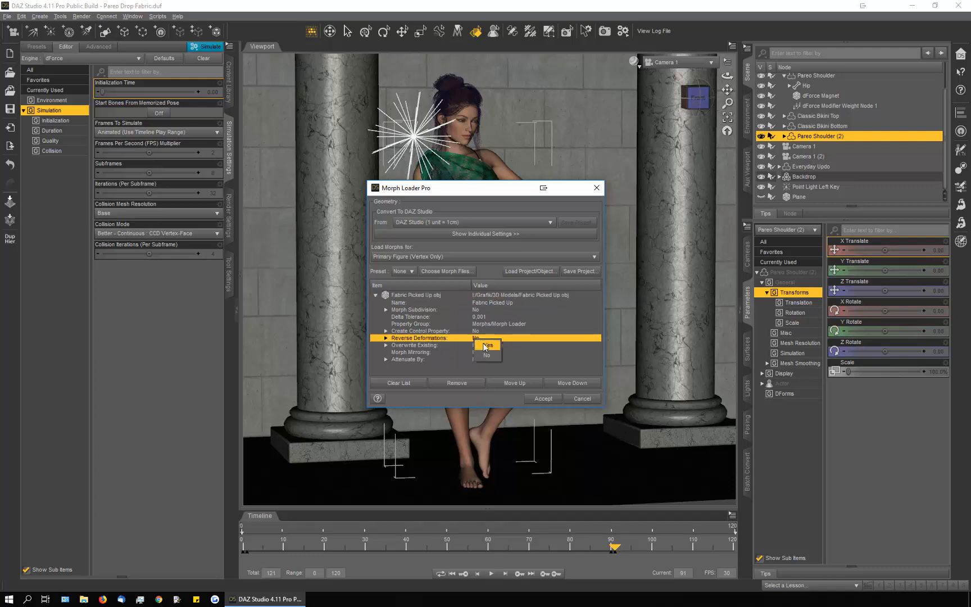
left_click(487, 345)
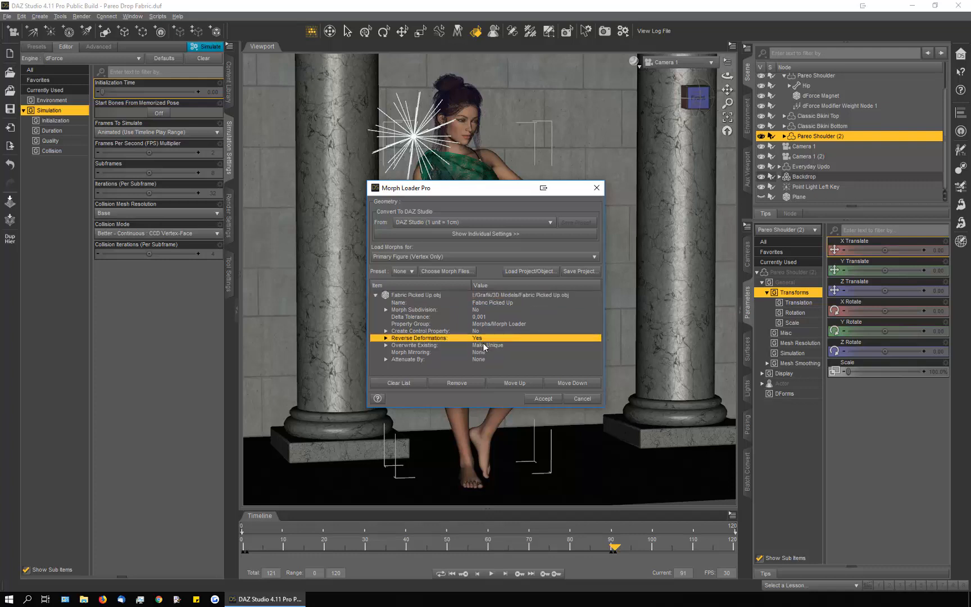
left_click(536, 397)
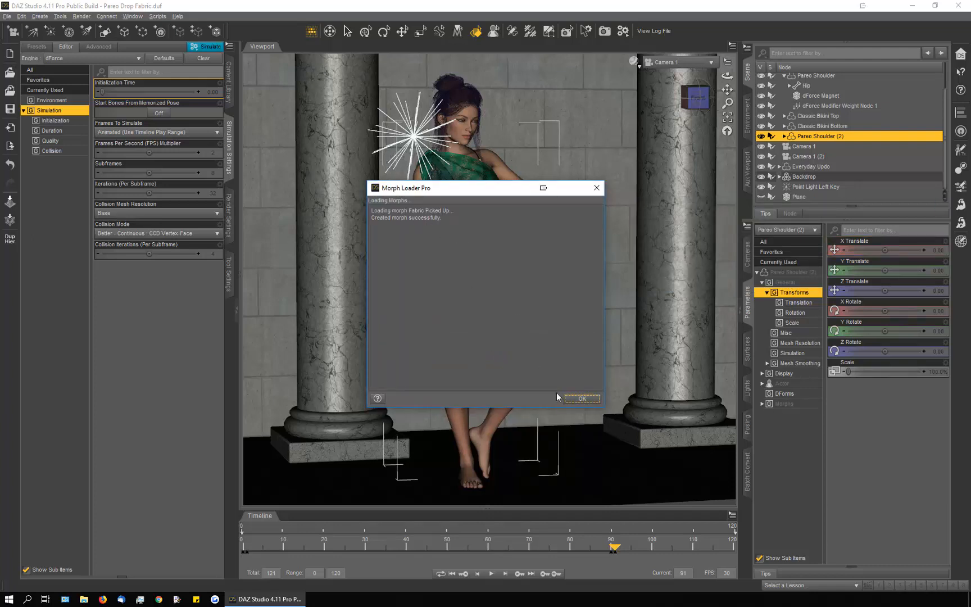
left_click(581, 399)
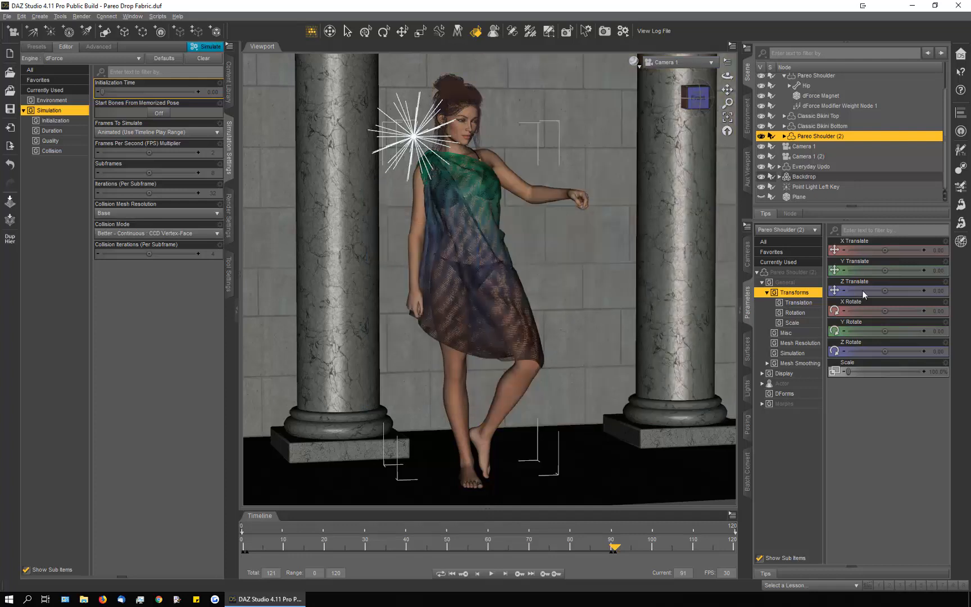
Set the Fabric Picked Up morph of Pareo Shoulder (2) to 100% at frame 91.
left_click(780, 406)
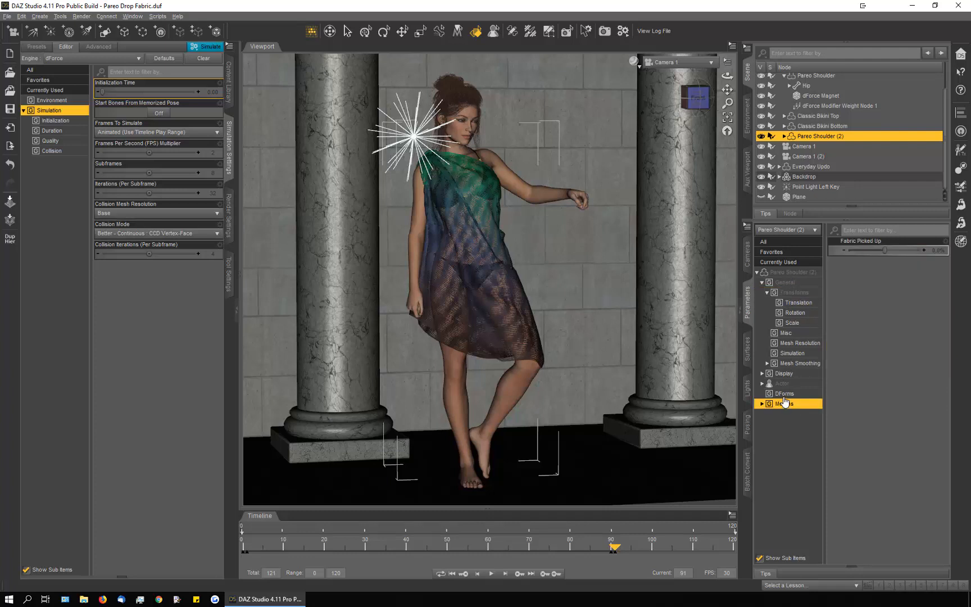
left_click_drag(886, 251, 969, 258)
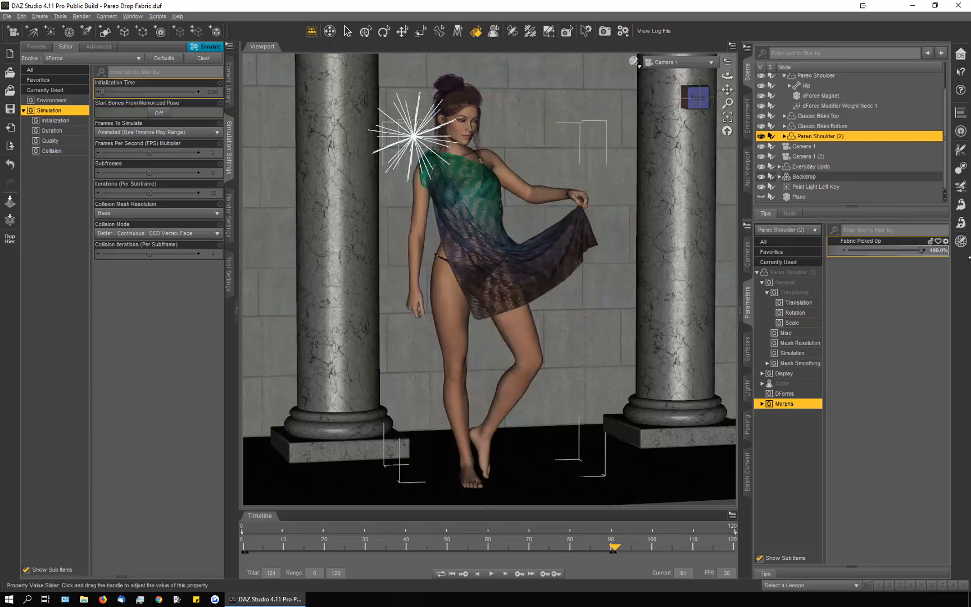
At frame 90, set the Fabric Picked Up morph of Pareo Shoulder (2) to 0%.
left_click(611, 548)
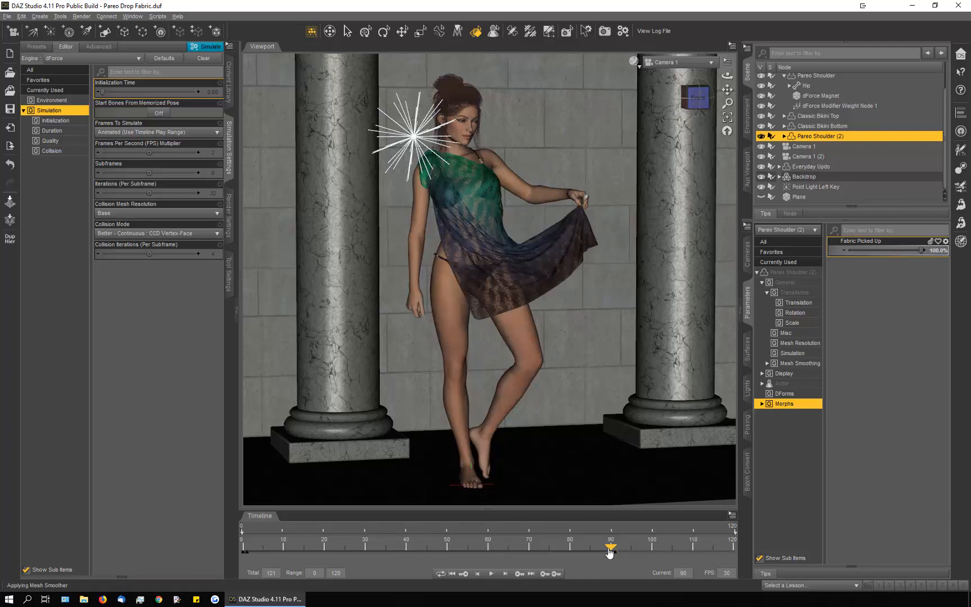
left_click(942, 249)
type("0")
key("Return")
Compare the pareo's shape and the selected duplicate's morph between frames 90 and 91.
left_click(612, 549)
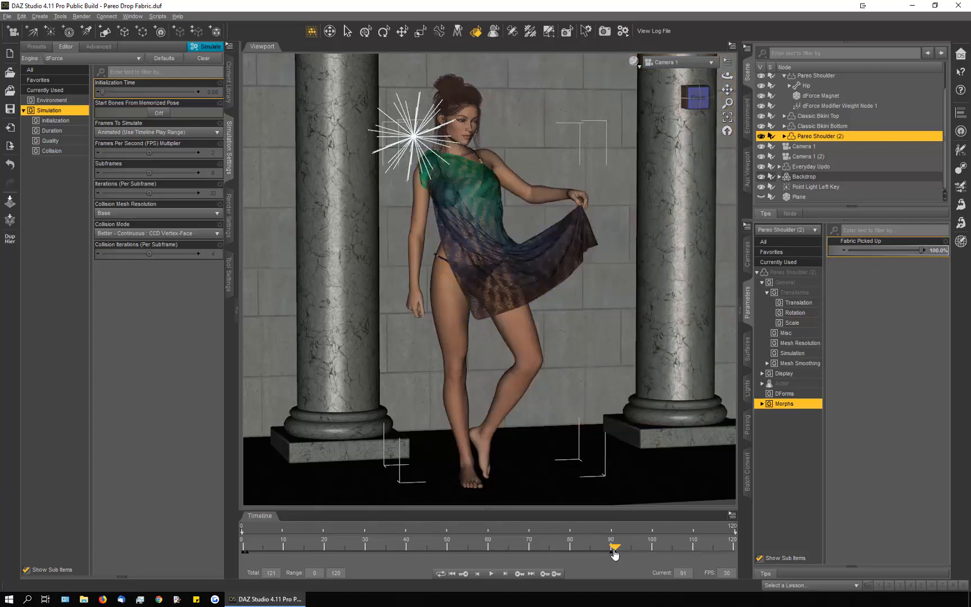
left_click_drag(614, 553, 611, 553)
mouse_move(611, 553)
left_mouse_down()
mouse_move(602, 553)
mouse_move(614, 562)
left_mouse_up()
left_click(518, 263)
left_click(611, 548)
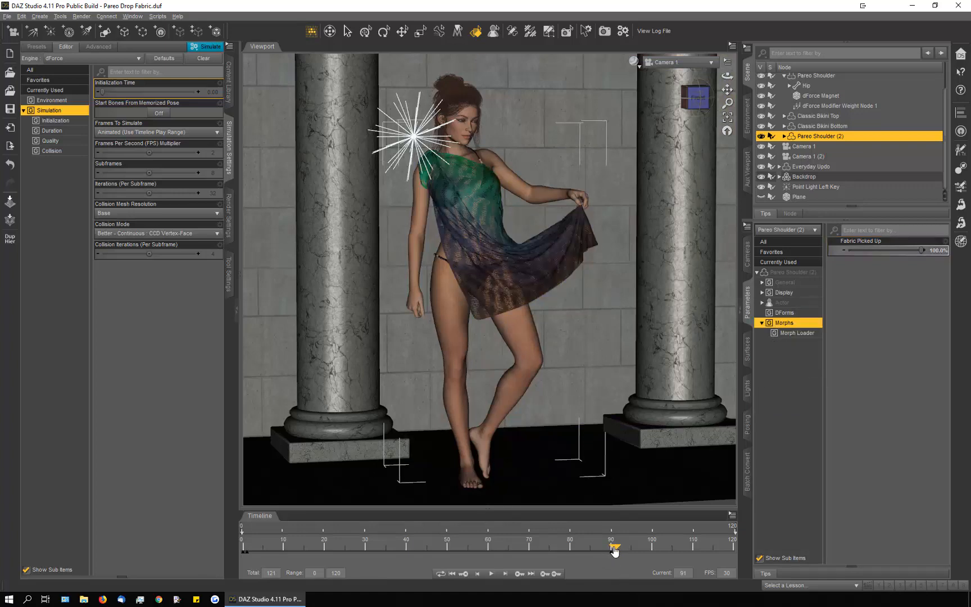
Check the general parameters of Pareo Shoulder (2), especially its Scale, at frames 0 and 1.
left_click(245, 553)
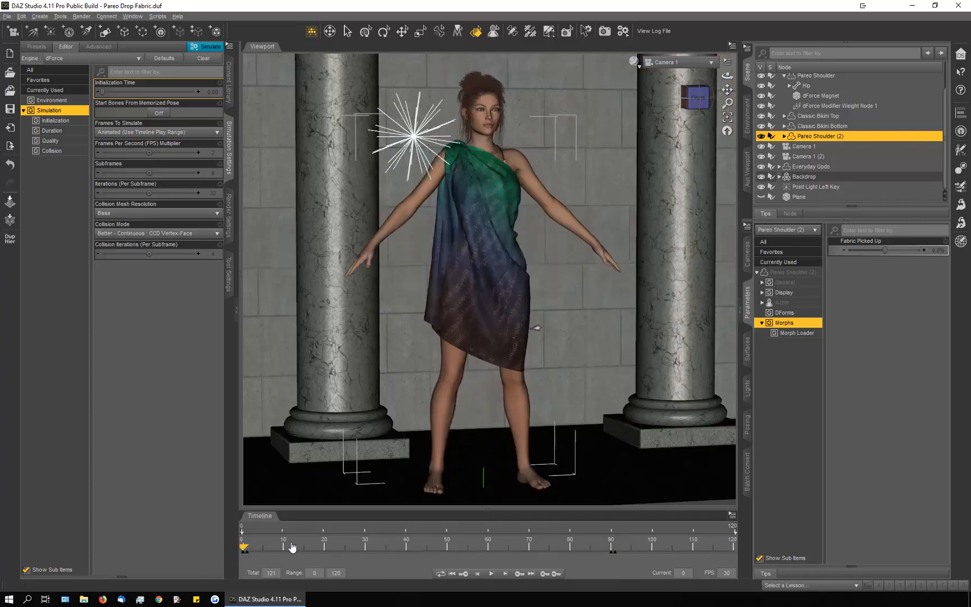
left_click(786, 284)
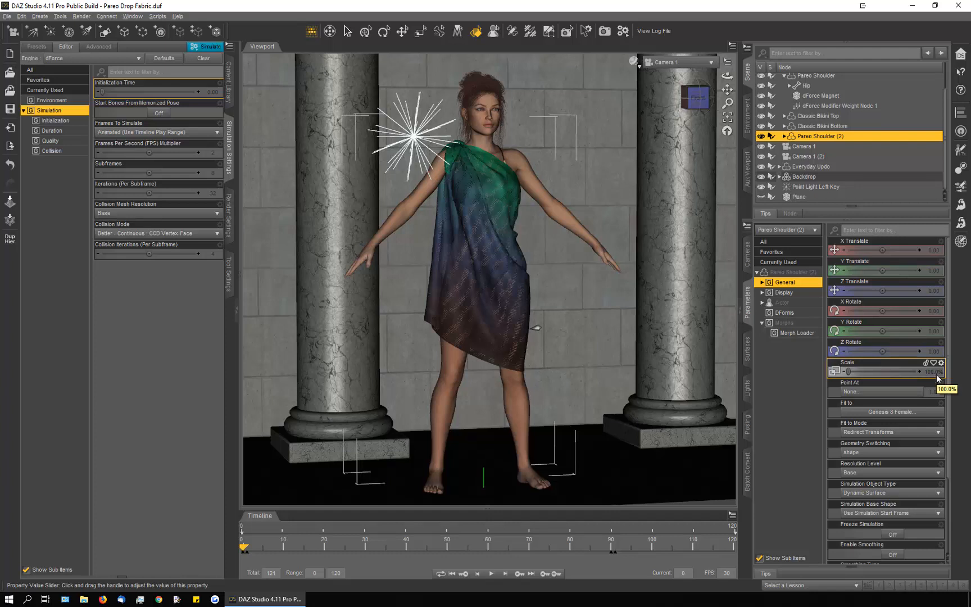
left_click(244, 554)
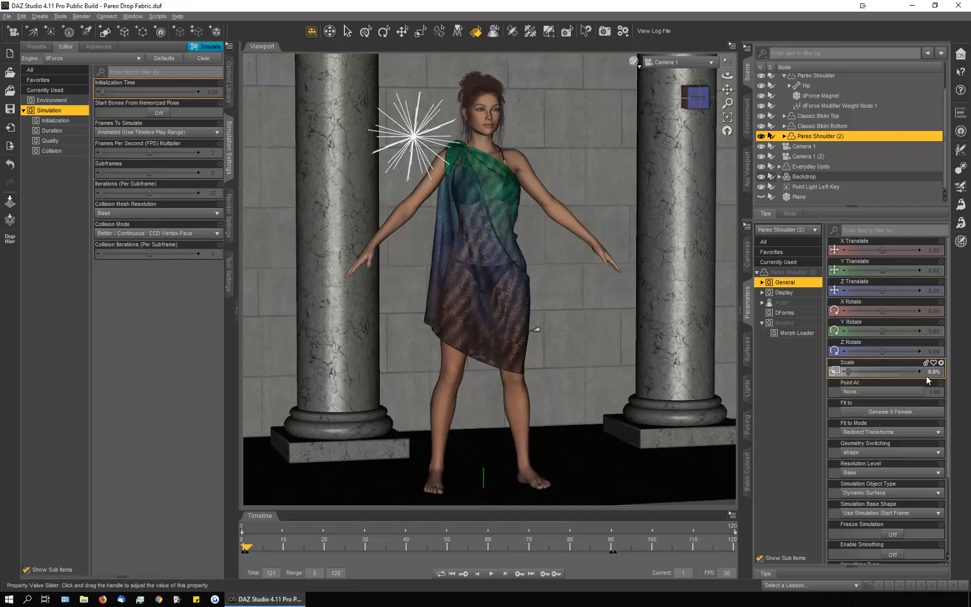
left_click(239, 553)
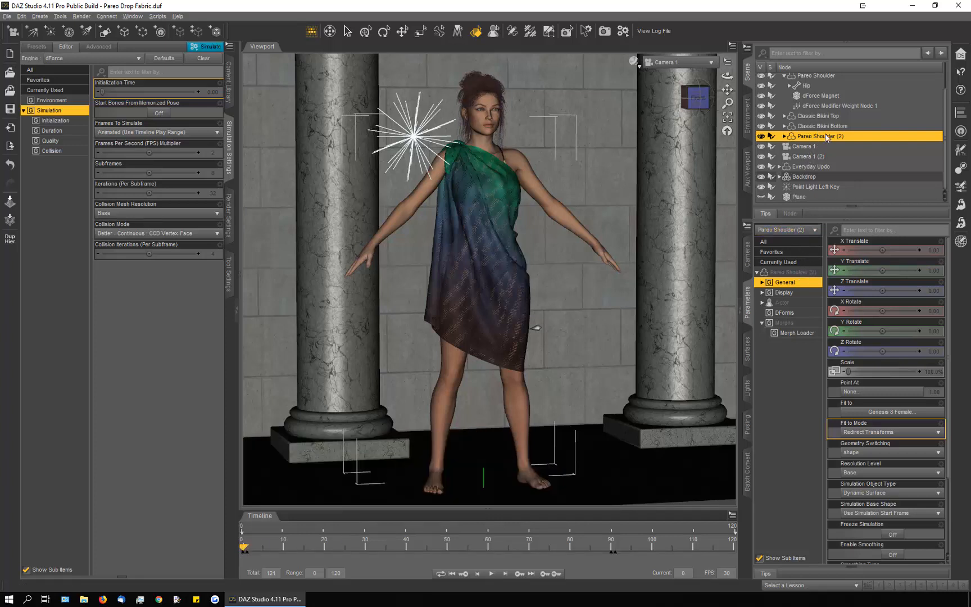
At frame 0, set the Simulation Base Shape of Pareo Shoulder (2) to Use Scene Frame 0.
left_click(762, 283)
left_click(791, 323)
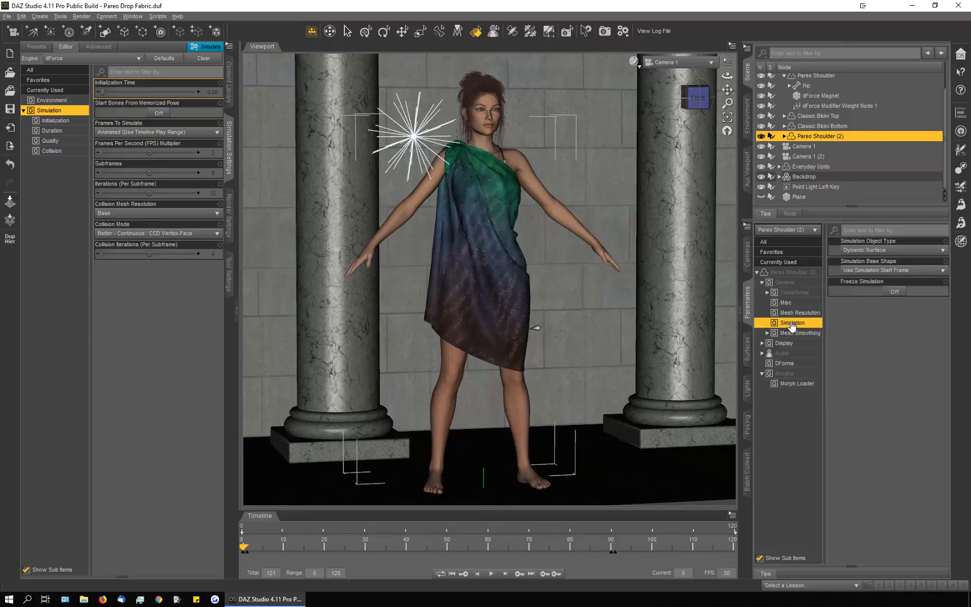
left_click(887, 274)
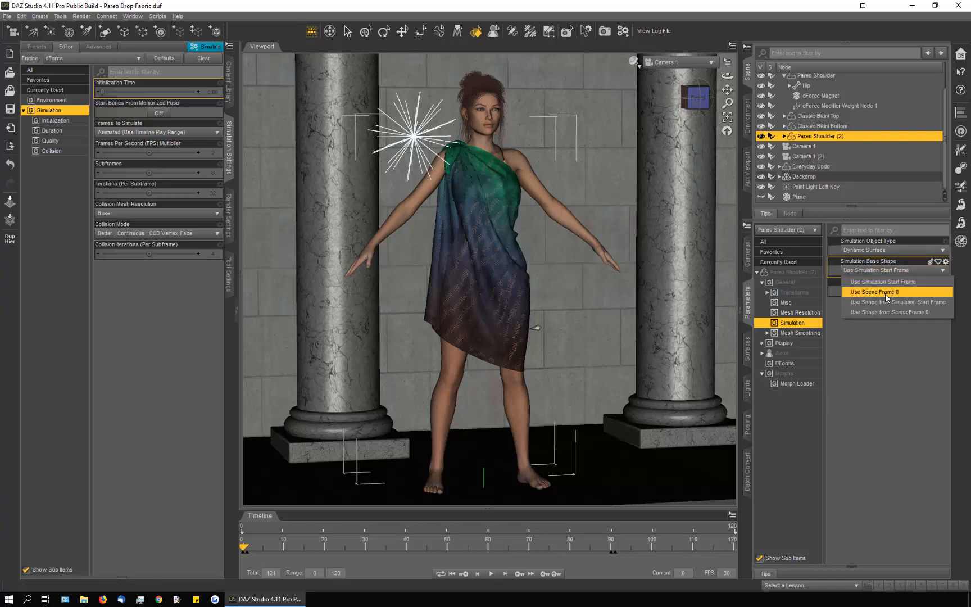
left_click(885, 294)
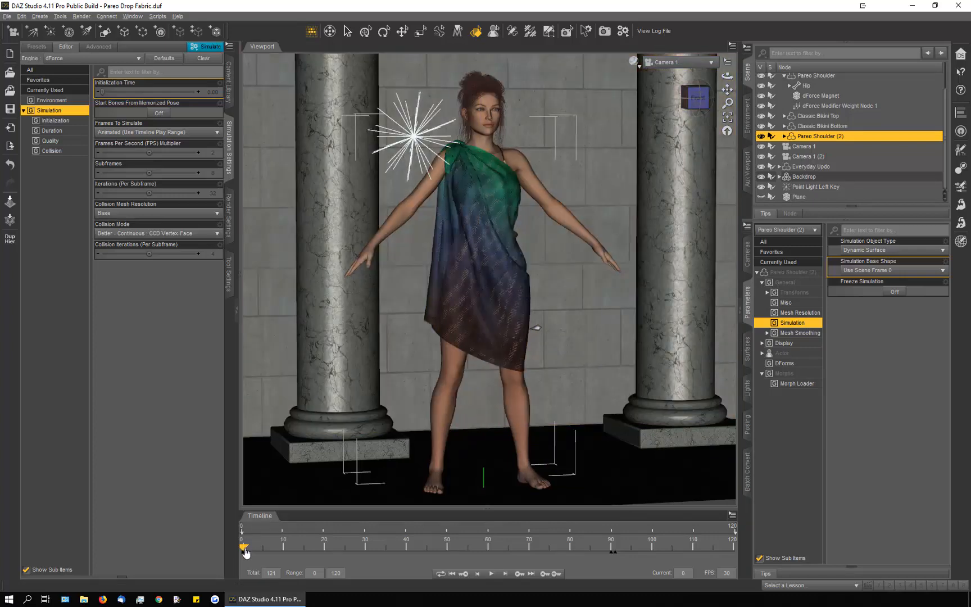
At frame 91, turn on Freeze Simulation and turn off Visible in Simulation for the original Pareo Shoulder.
left_click_drag(244, 552, 612, 560)
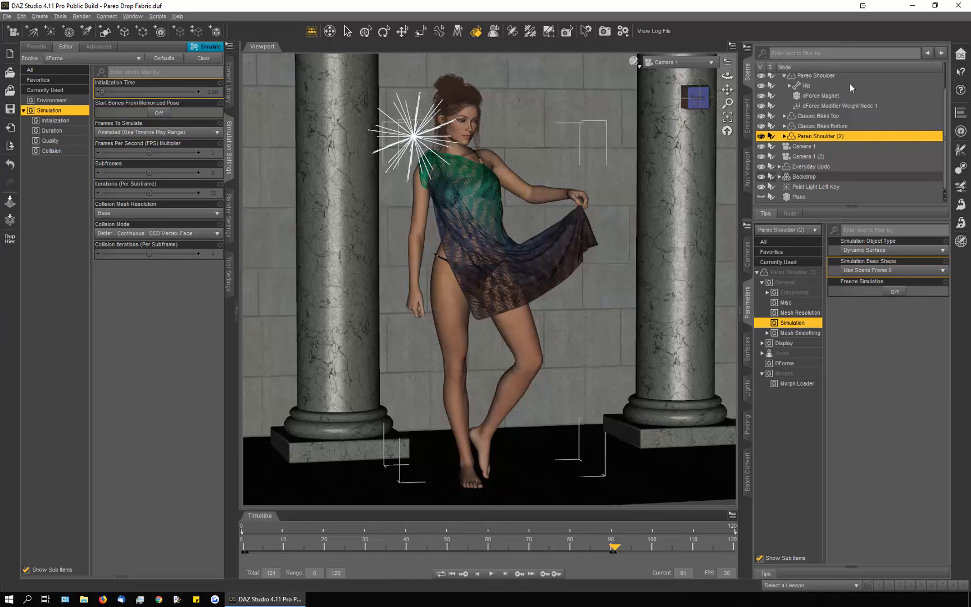
left_click(810, 75)
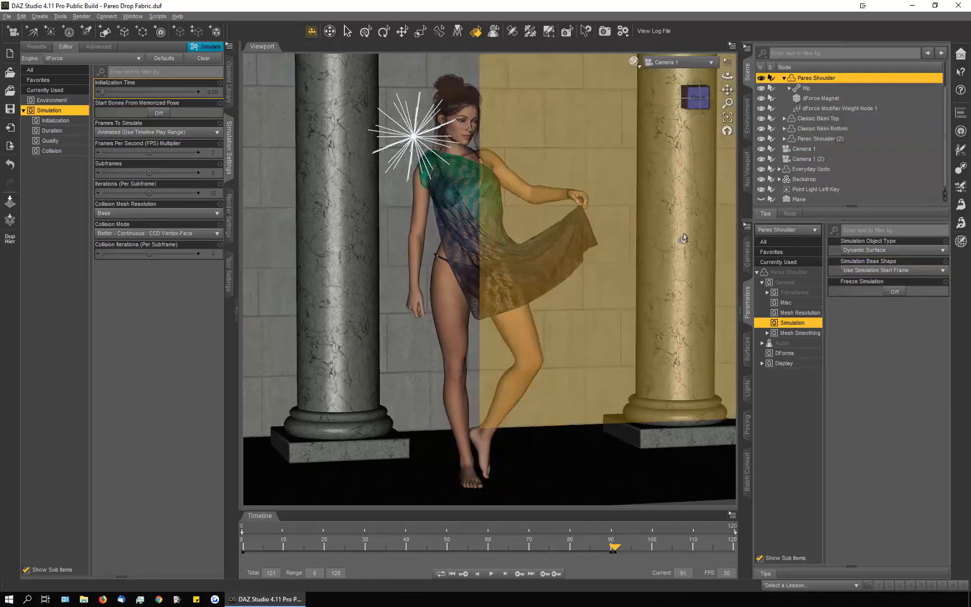
left_click(893, 296)
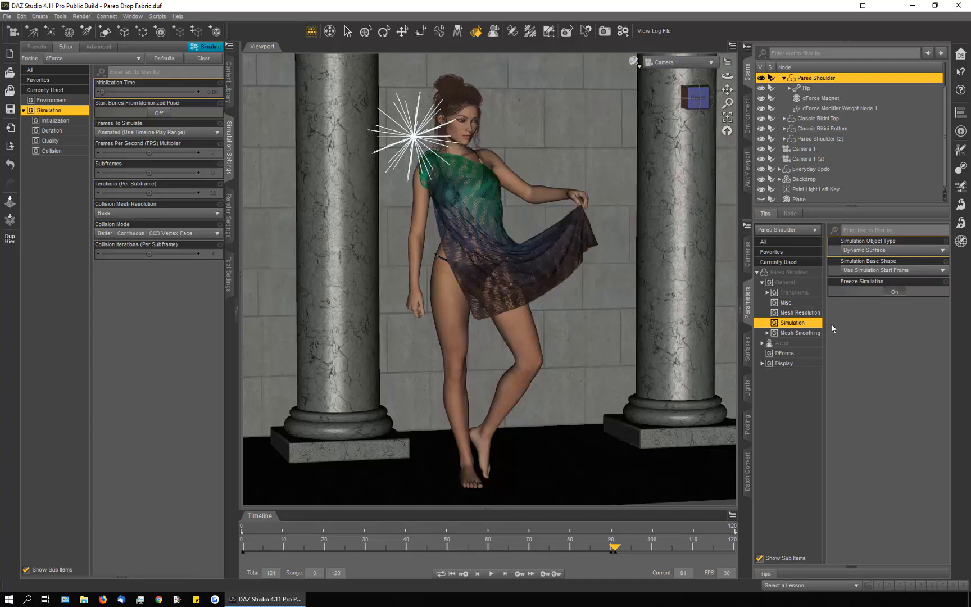
left_click(786, 366)
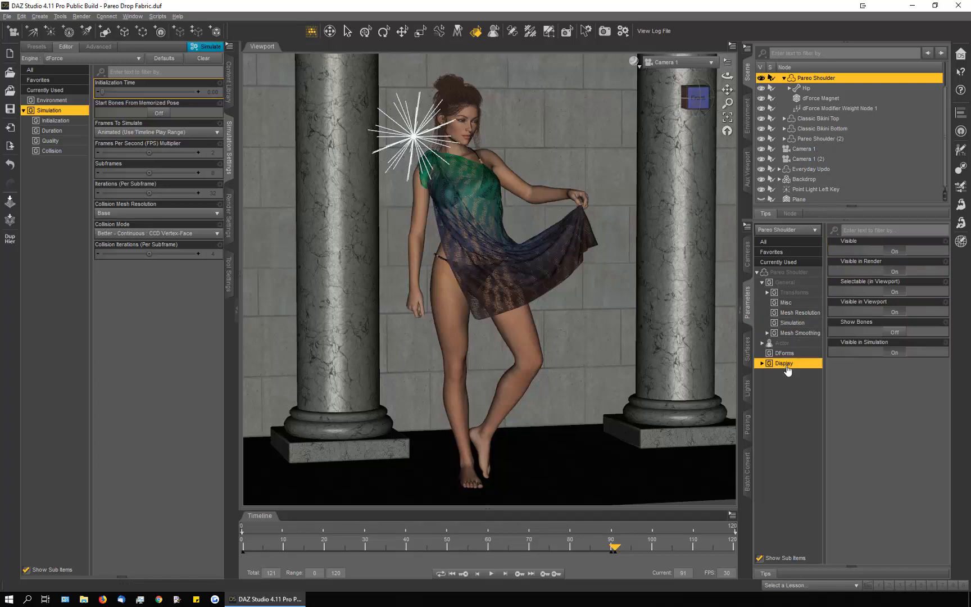
left_click(894, 353)
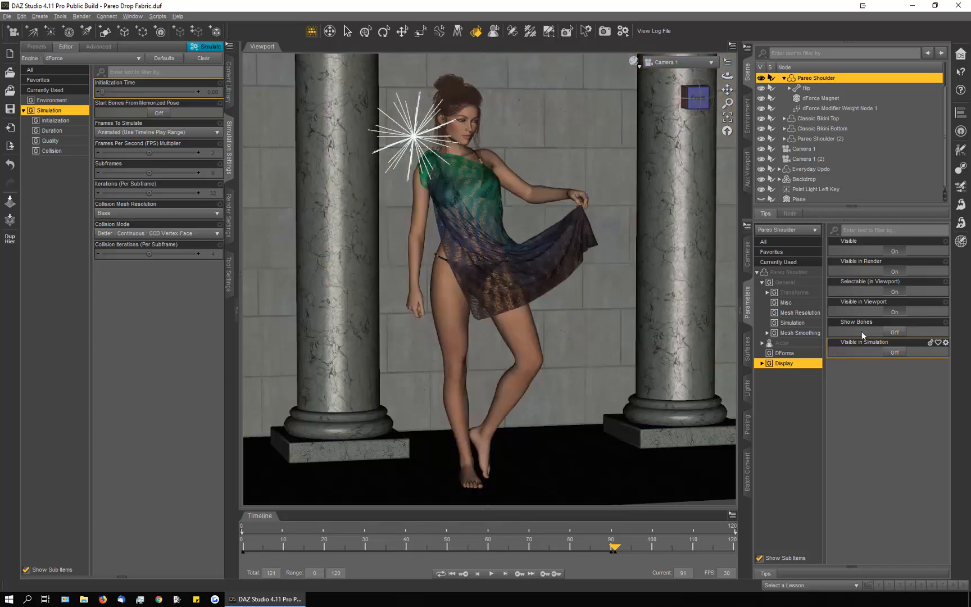
Check the eyelashes' simulation visibility and turn off Visible in Simulation for Everyday Updo and Backdrop.
left_click(505, 271)
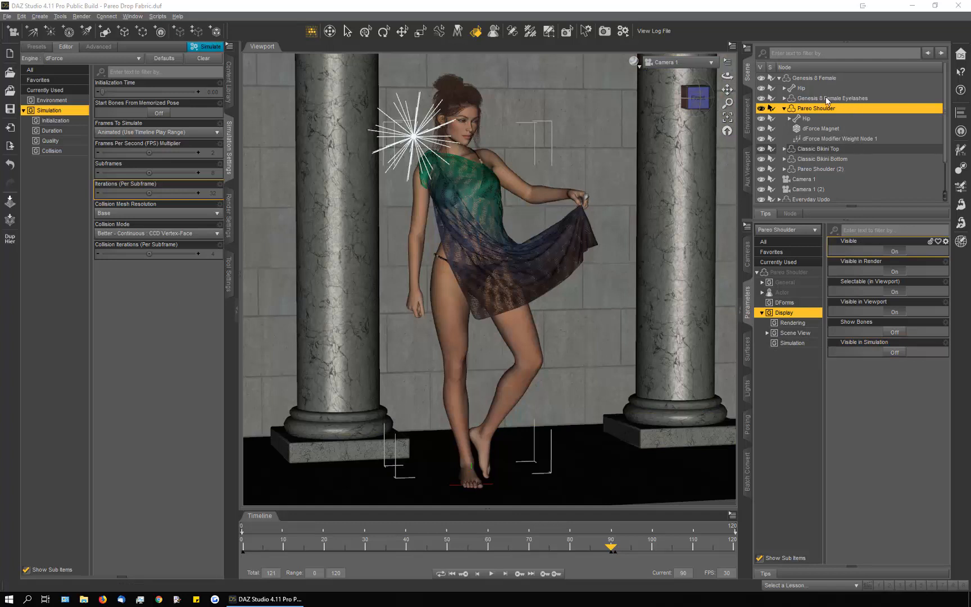
left_click(825, 99)
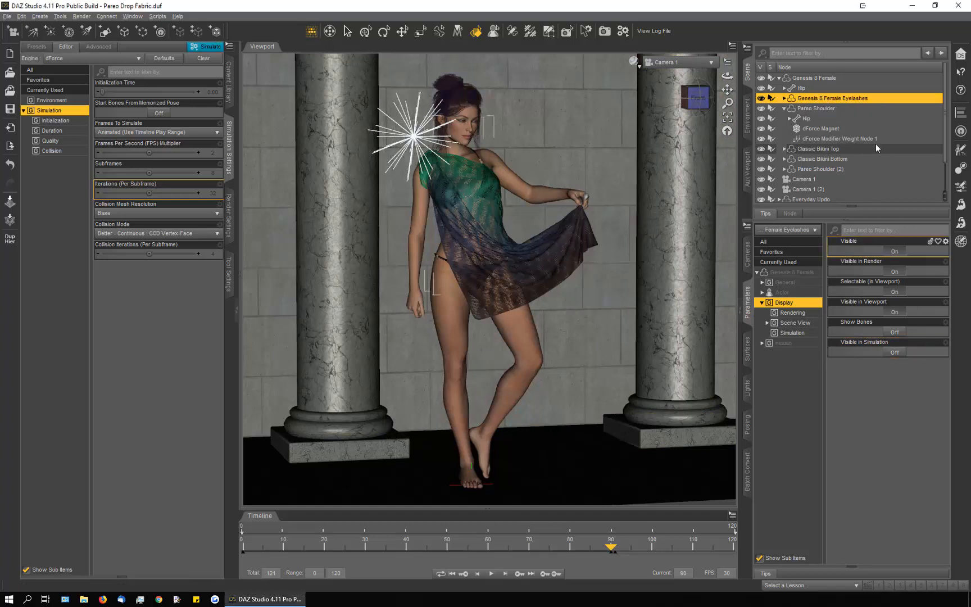
scroll(874, 149, "down", 2)
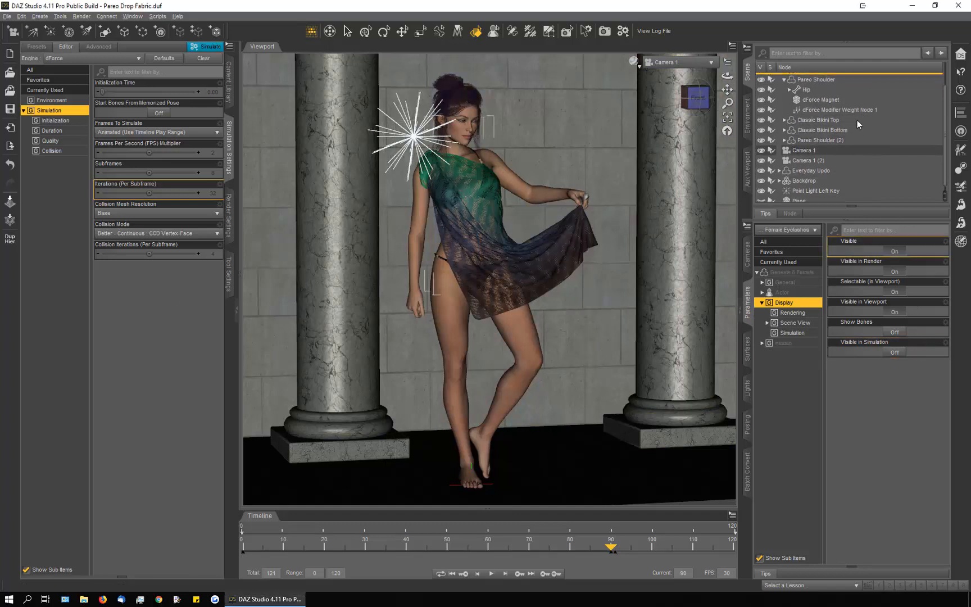
left_click(815, 171)
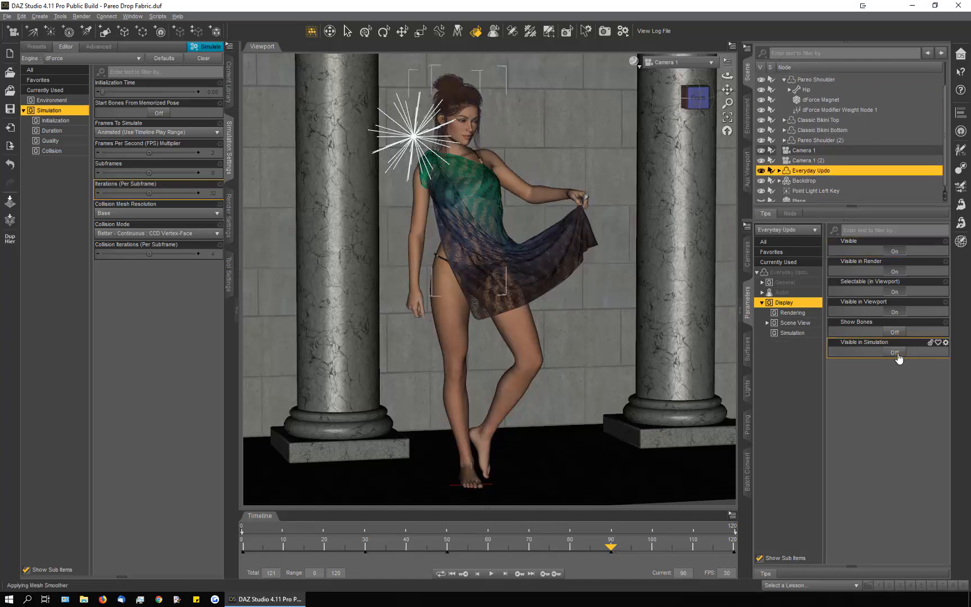
left_click(897, 354)
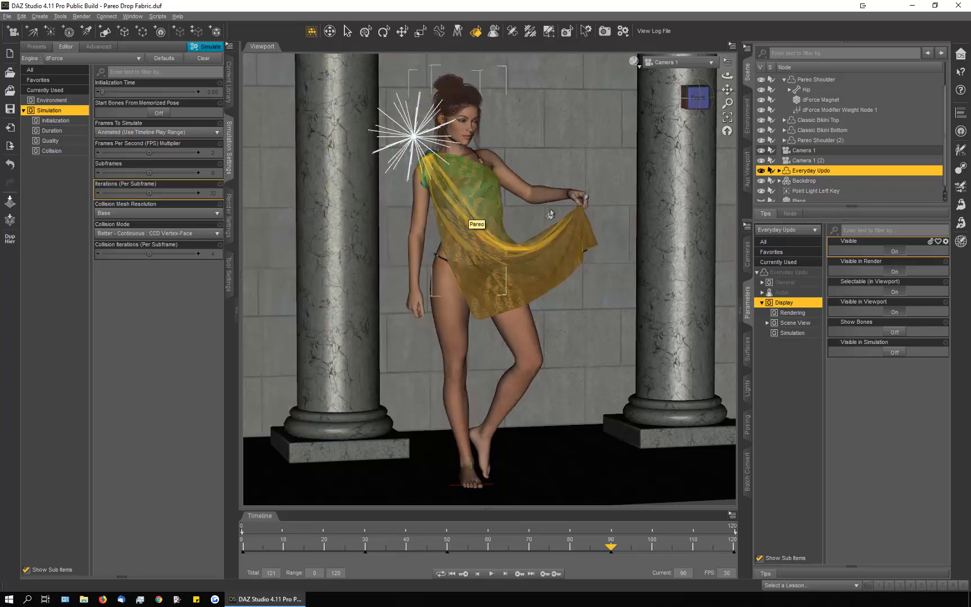
scroll(880, 157, "down", 1)
left_click(876, 177)
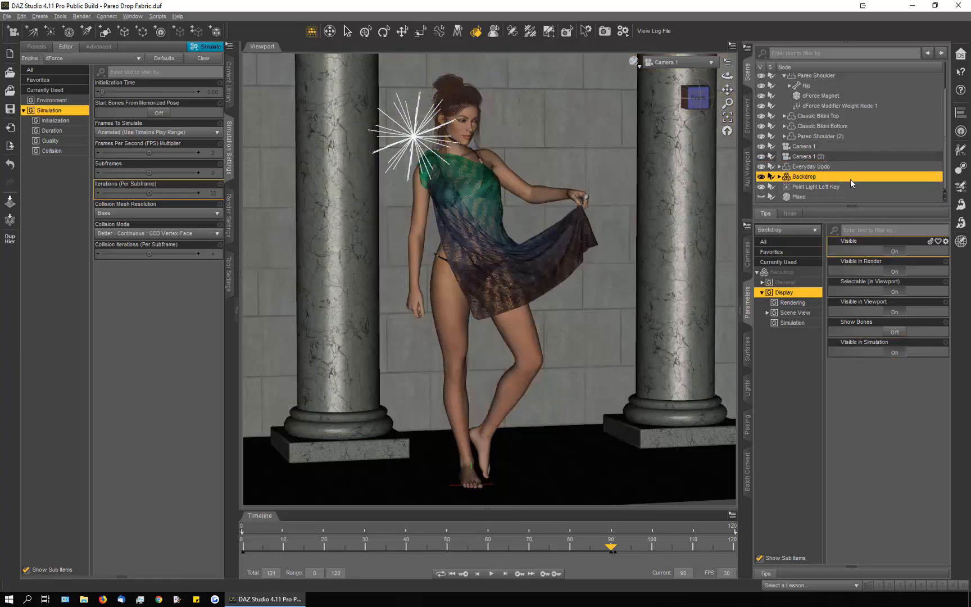
left_click(894, 354)
With Pareo Shoulder (2) selected at frame 91, run the dForce simulation over a custom animated range of frames 91 to 120.
left_click(614, 548)
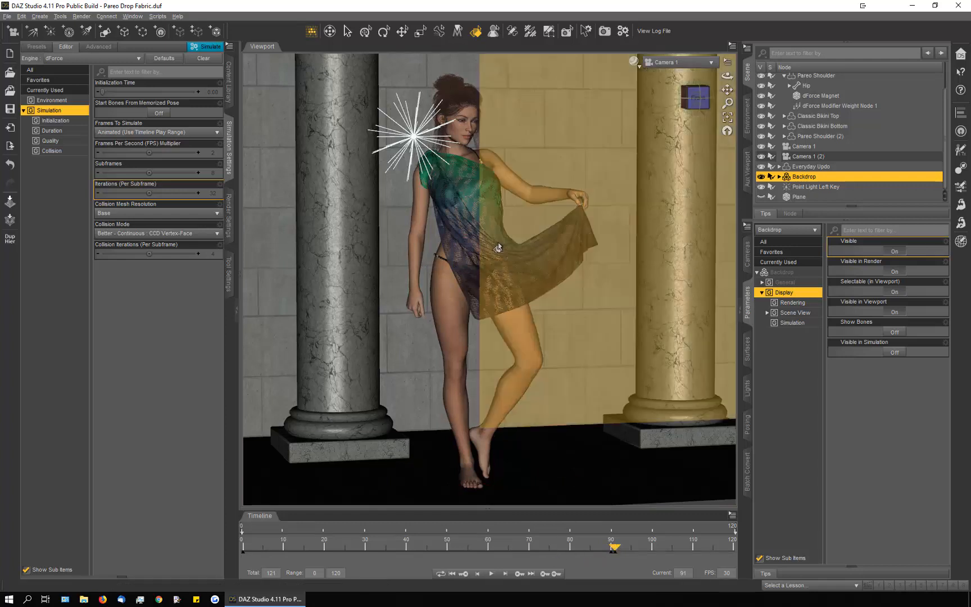
left_click(501, 263)
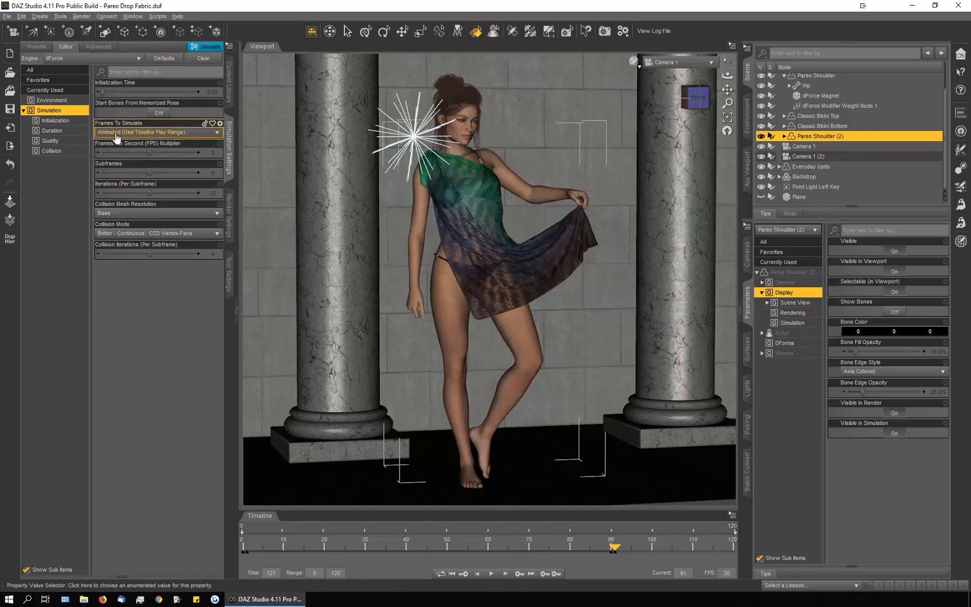
left_click(155, 135)
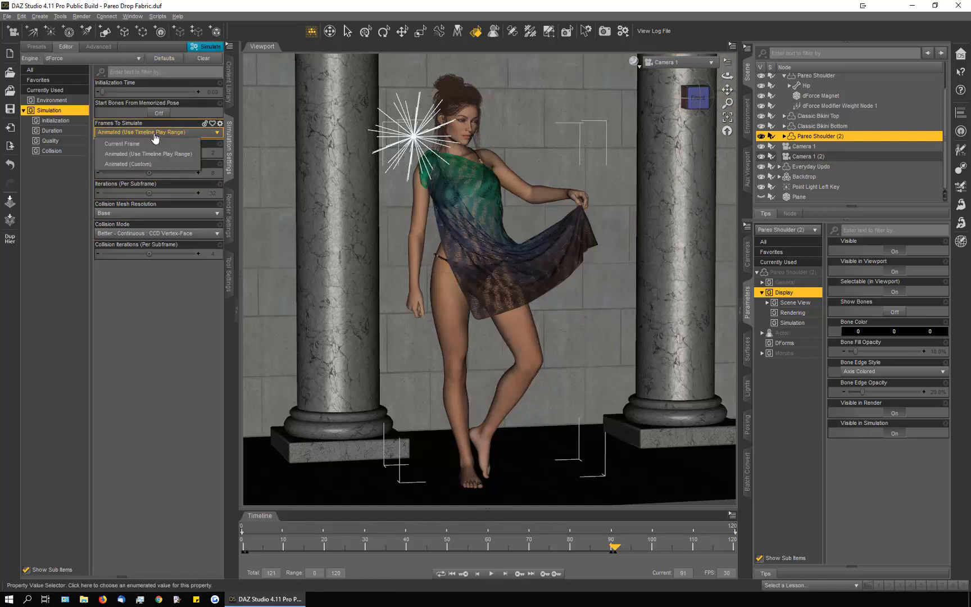
left_click(156, 166)
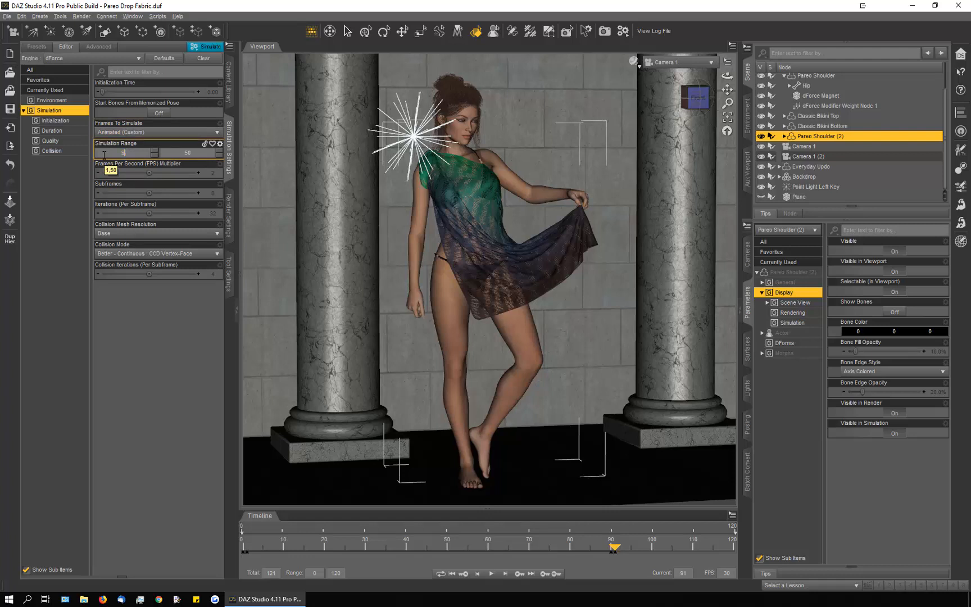
type("91")
key("Tab")
type("120")
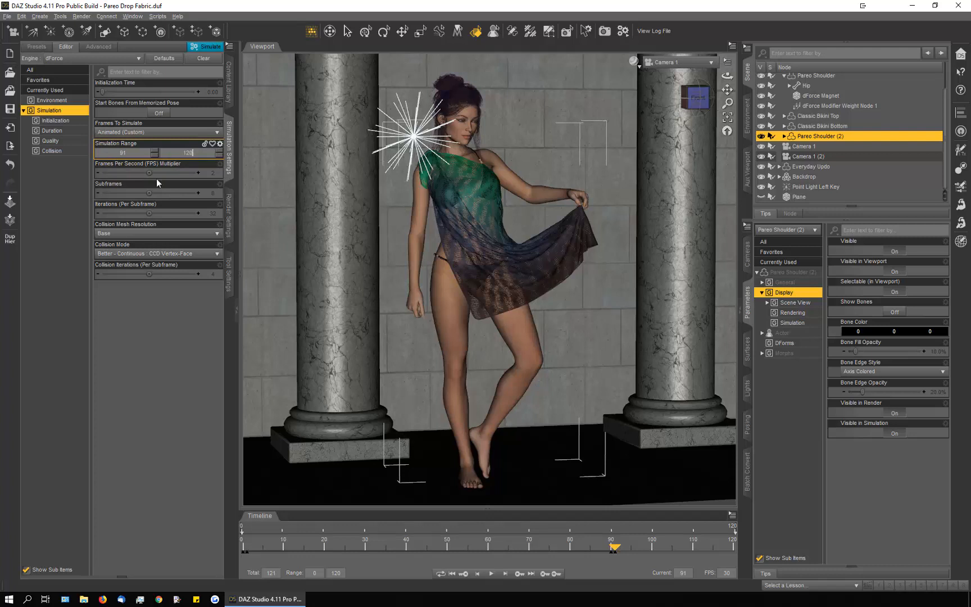
key("Return")
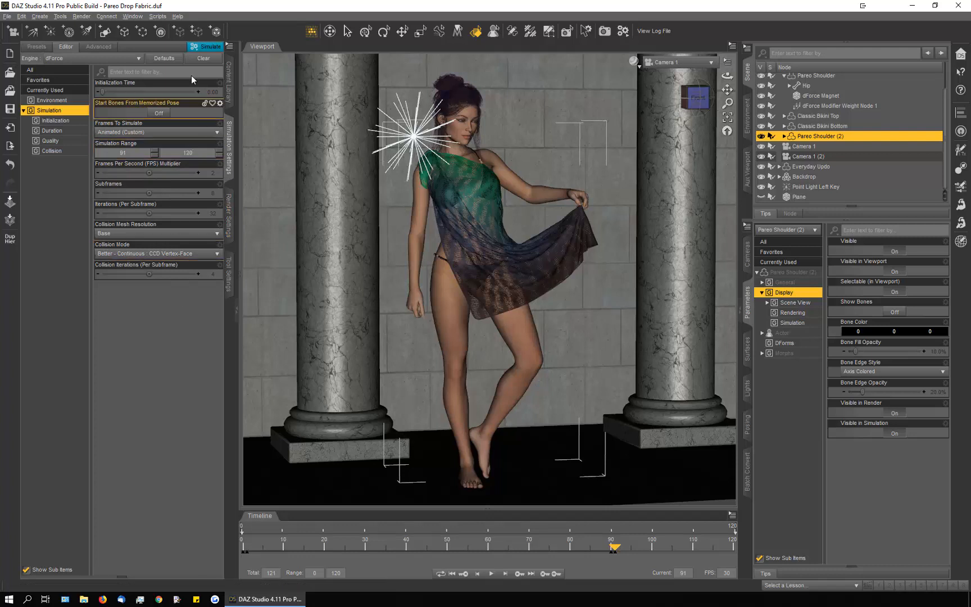
left_click(206, 48)
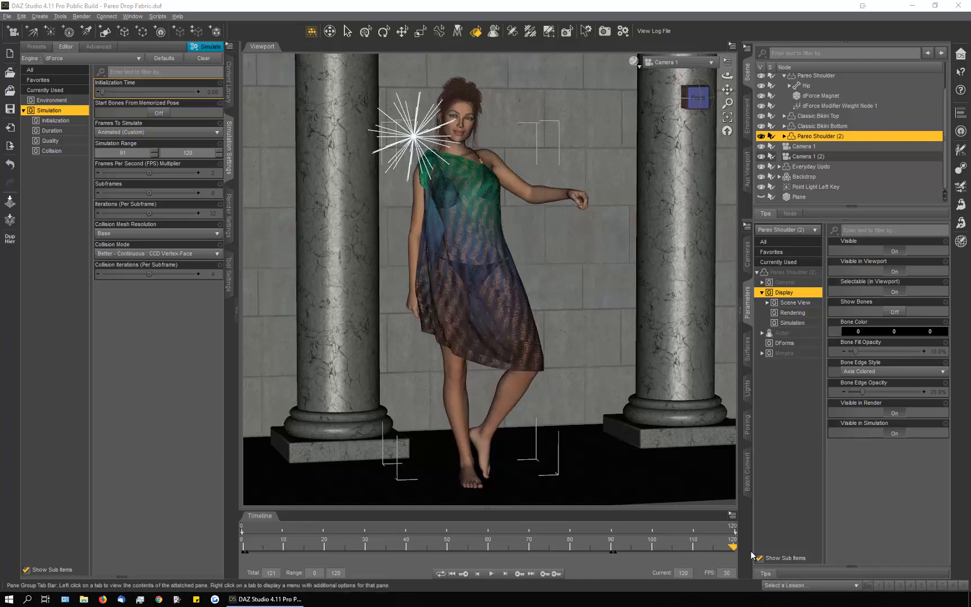
Scrub through the simulated fabric drop between frames 91 and 120.
mouse_move(731, 553)
left_mouse_down()
mouse_move(581, 550)
mouse_move(746, 582)
left_mouse_up()
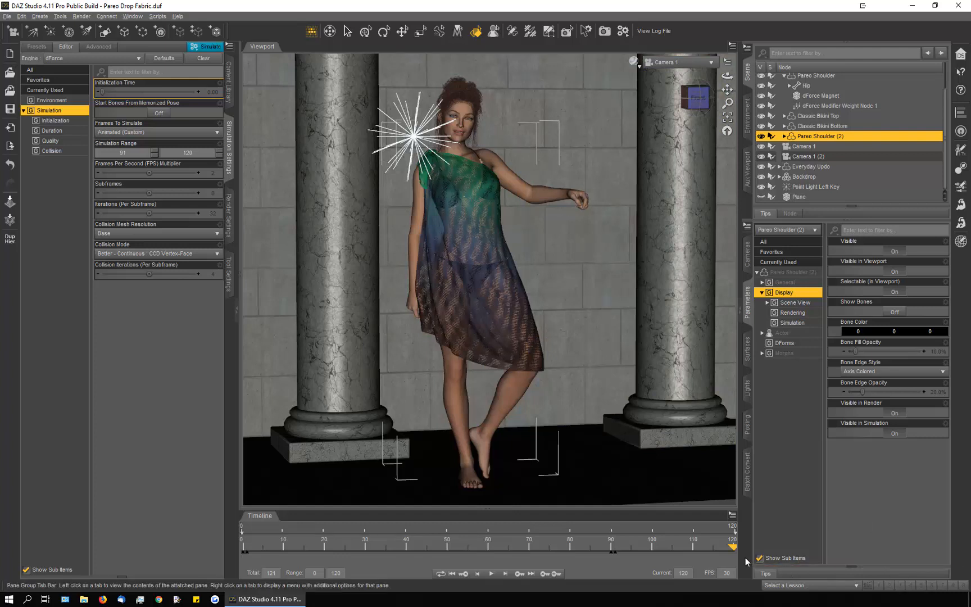
left_click_drag(732, 546, 728, 547)
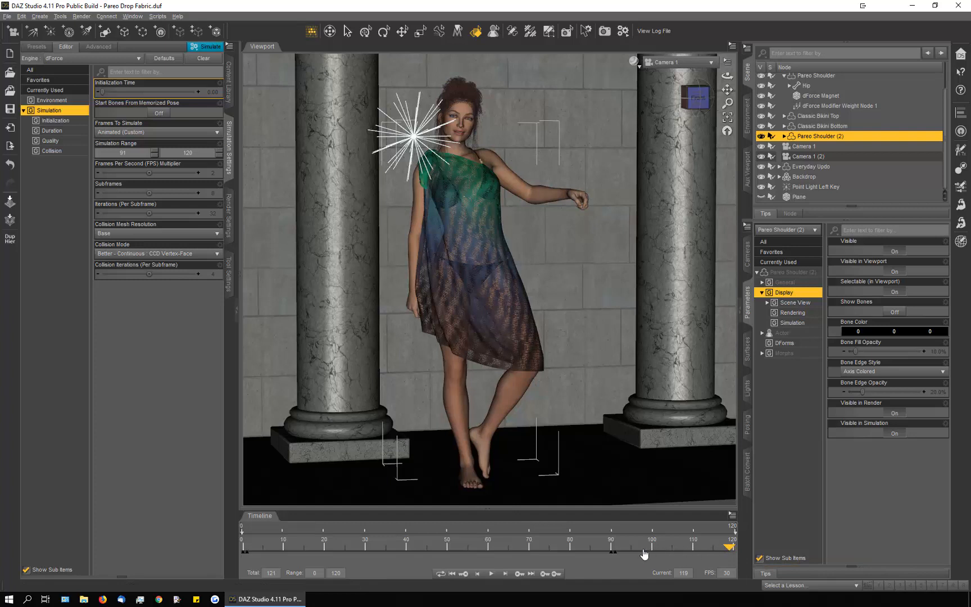
left_click(615, 553)
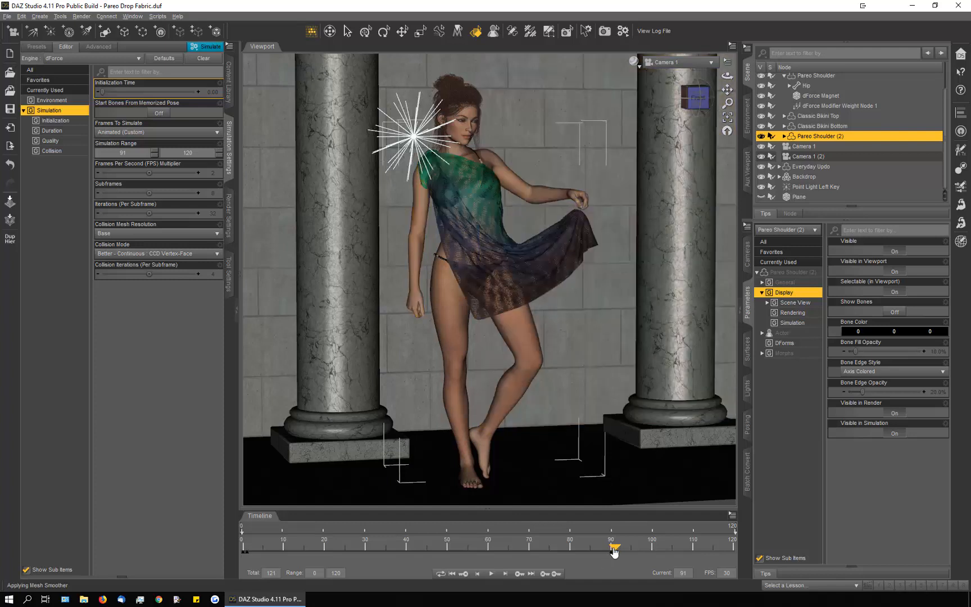
left_click_drag(614, 552, 656, 556)
left_click_drag(672, 556, 741, 559)
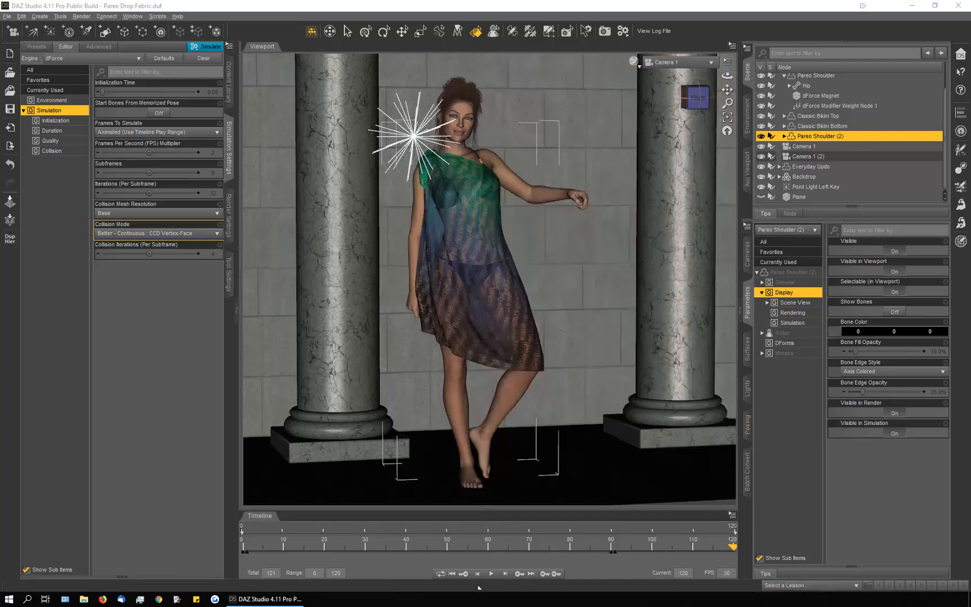
Play back the whole animation, stop it, and go to frame 1.
left_click(490, 574)
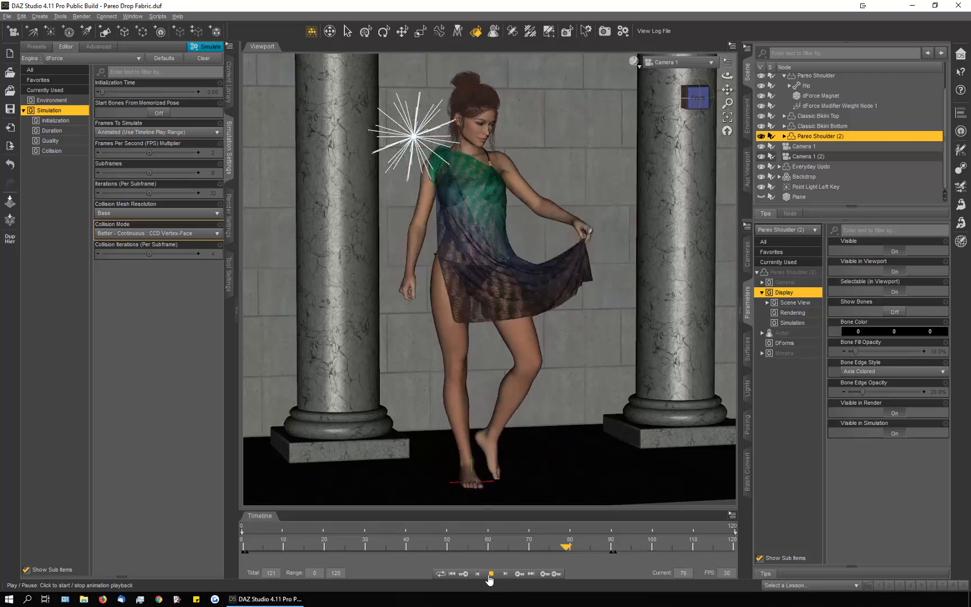
left_click(491, 573)
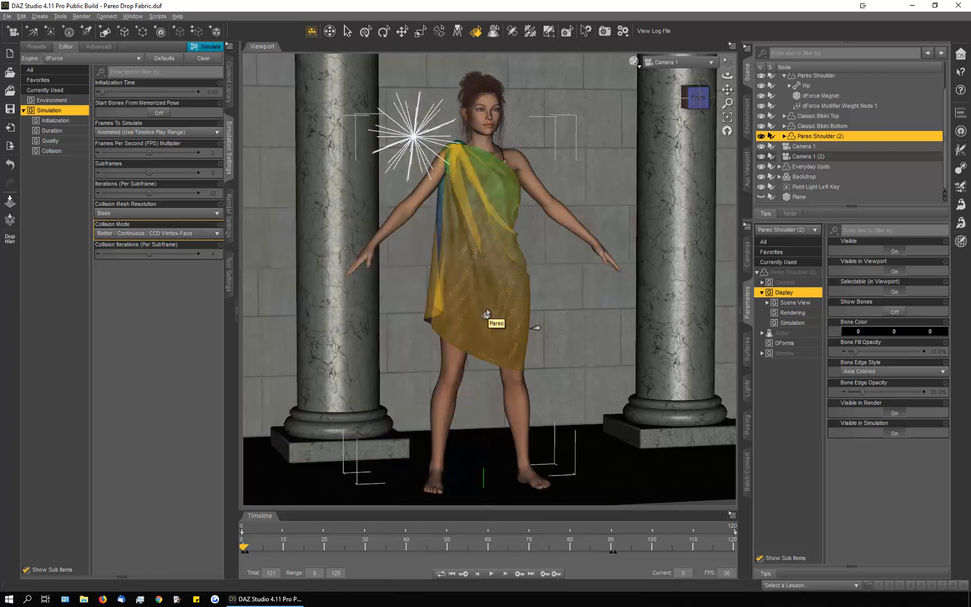
left_click(245, 549)
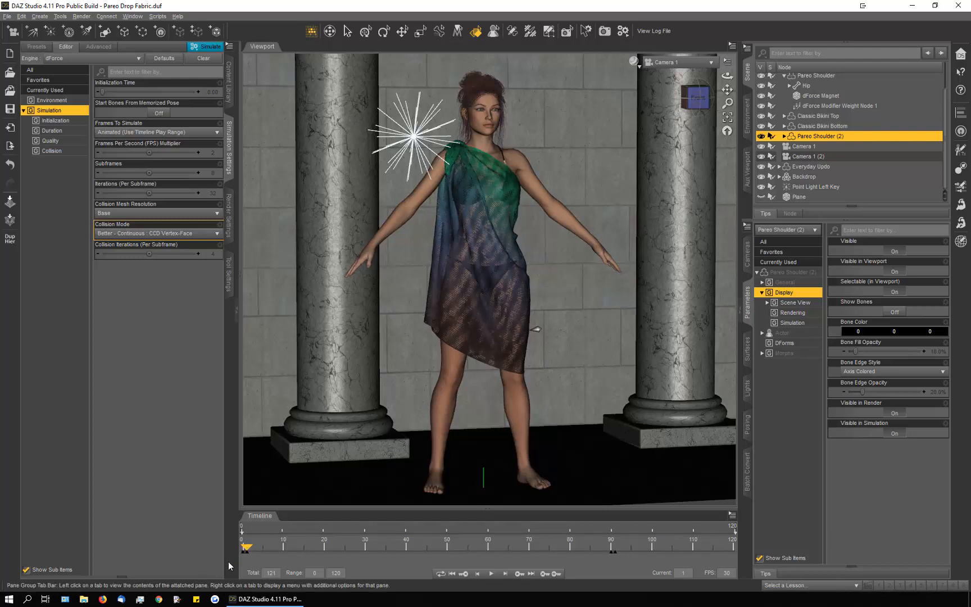